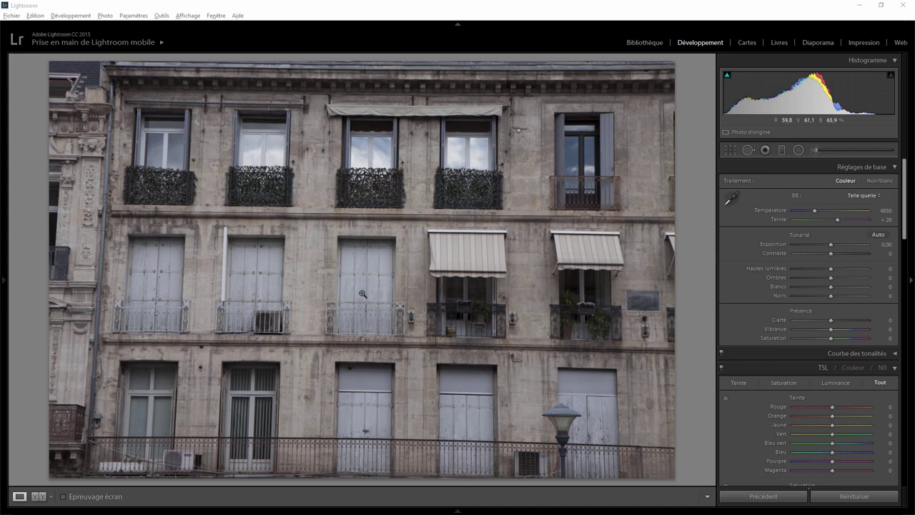
Switch the photo to Noir/blanc and check Activer le profil de correction under lens corrections
{"action": "left_click", "coordinate": [879, 181]}
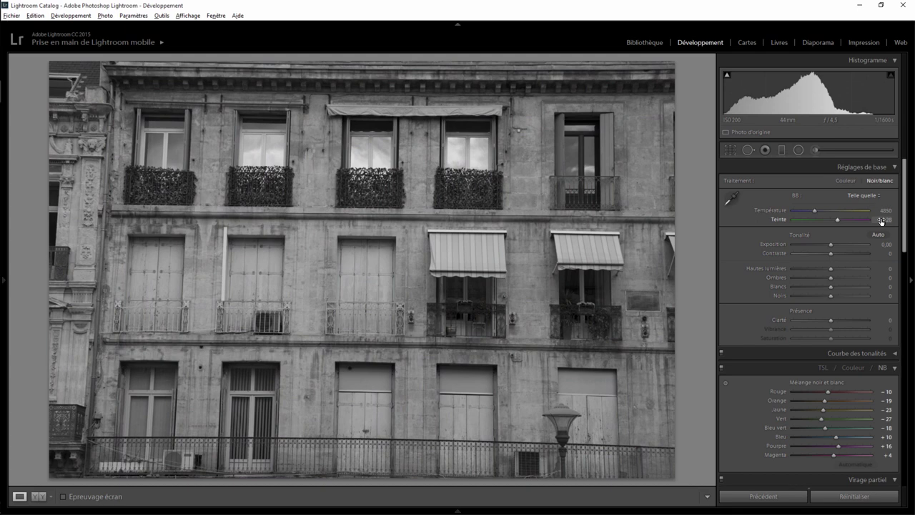
{"action": "left_click_drag", "start_coordinate": [905, 211], "coordinate": [911, 372]}
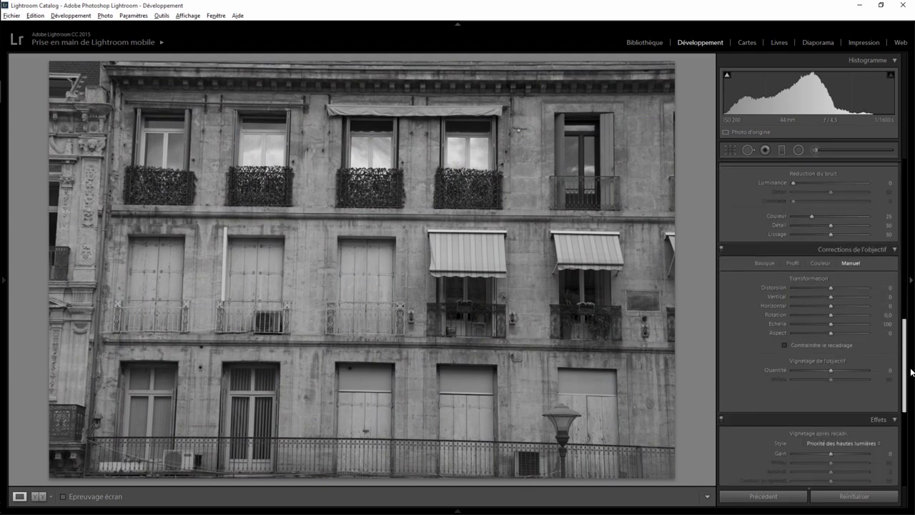
{"action": "left_click", "coordinate": [766, 263]}
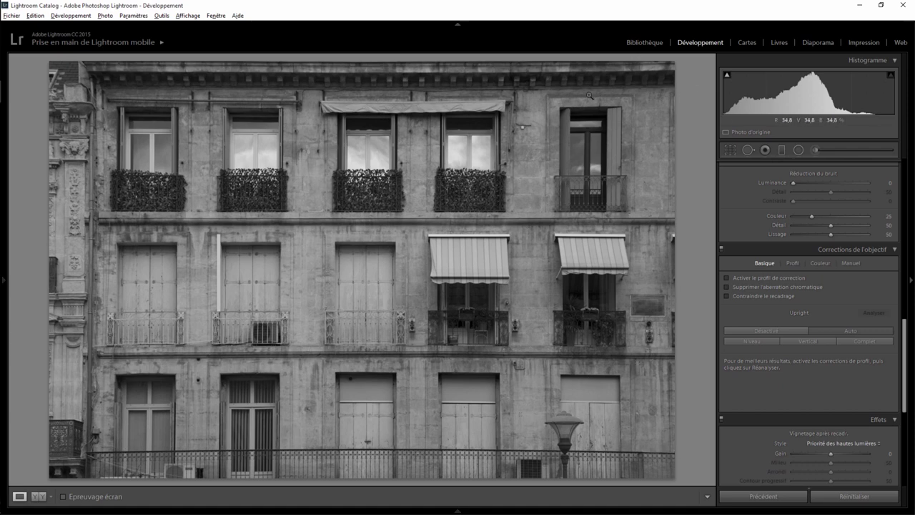
{"action": "left_click", "coordinate": [849, 264]}
{"action": "left_click", "coordinate": [759, 264]}
{"action": "left_click", "coordinate": [743, 278]}
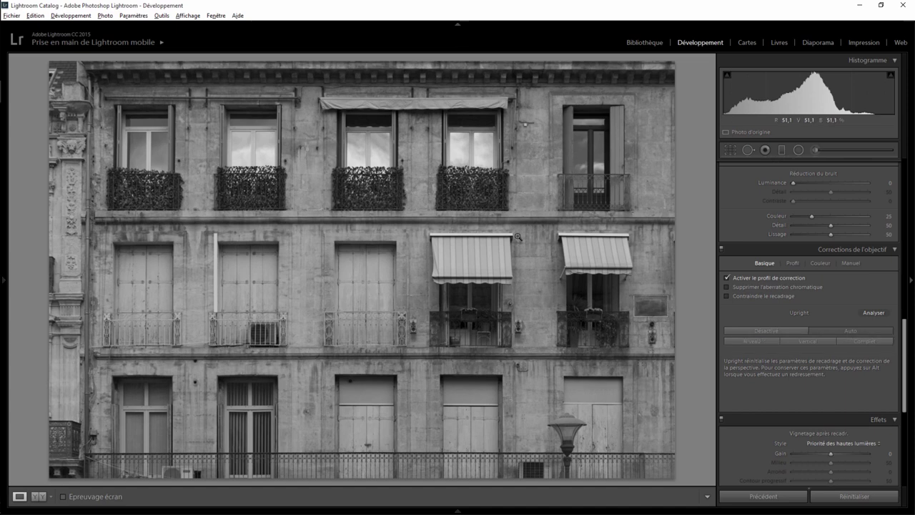
Crop in from the top-left and top-right corners, shift the photo slightly down, and commit
{"action": "left_click", "coordinate": [729, 150]}
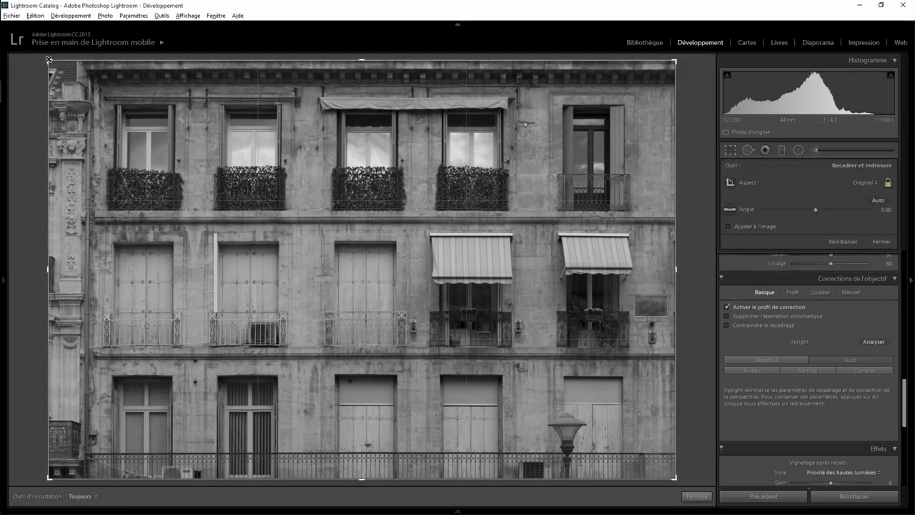
{"action": "left_click_drag", "start_coordinate": [49, 60], "coordinate": [66, 69]}
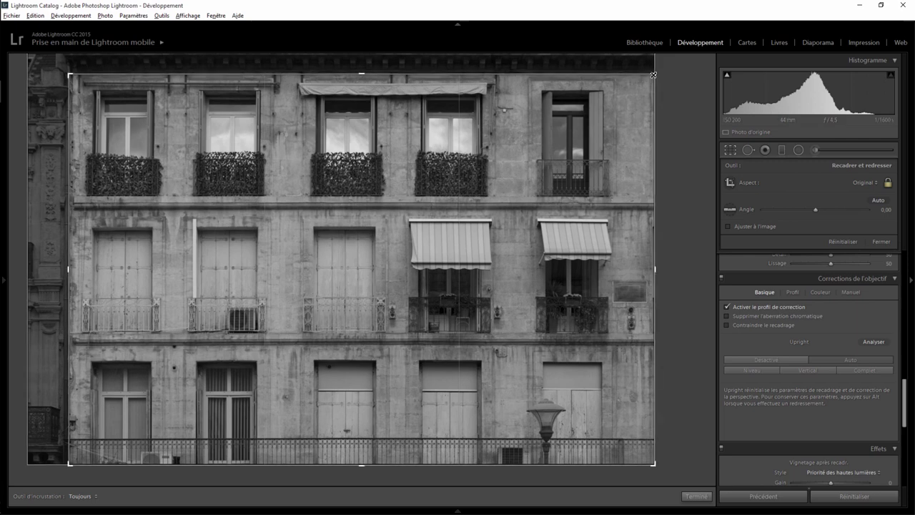
{"action": "left_click_drag", "start_coordinate": [652, 75], "coordinate": [653, 76]}
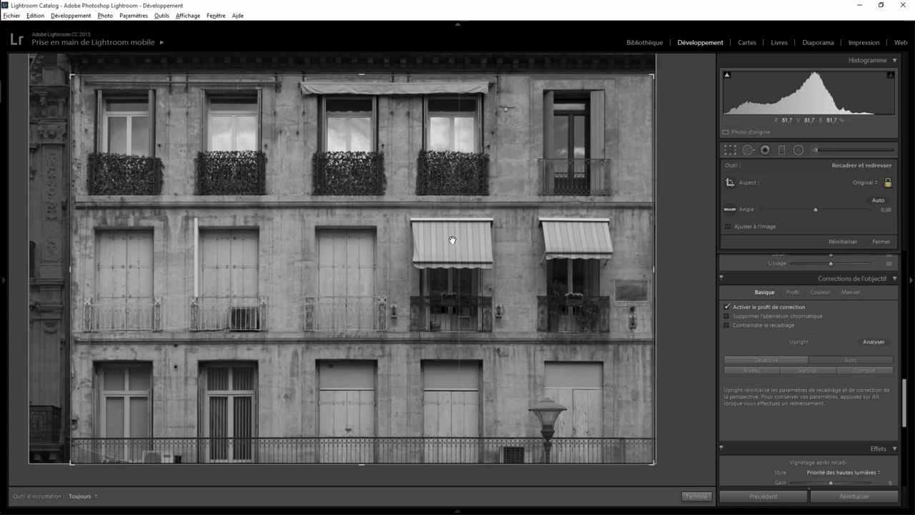
{"action": "left_click_drag", "start_coordinate": [465, 195], "coordinate": [465, 201]}
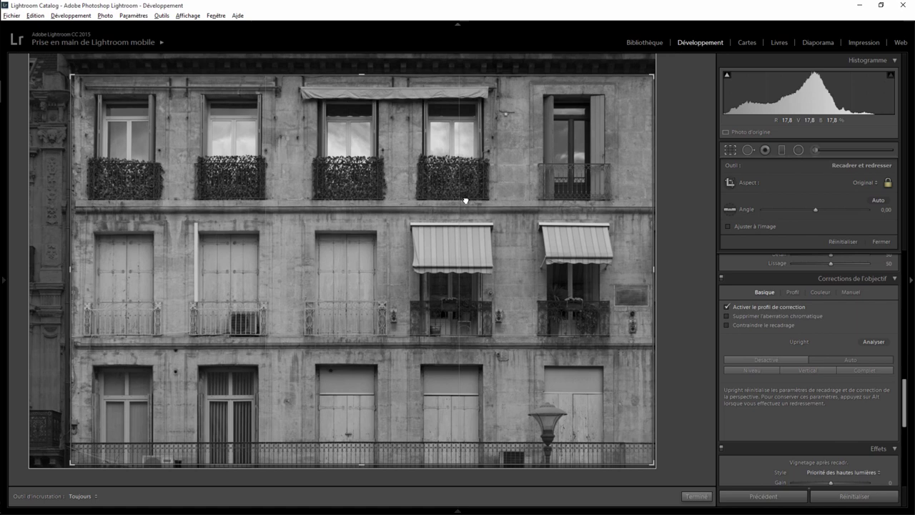
{"action": "left_click_drag", "start_coordinate": [465, 200], "coordinate": [465, 198]}
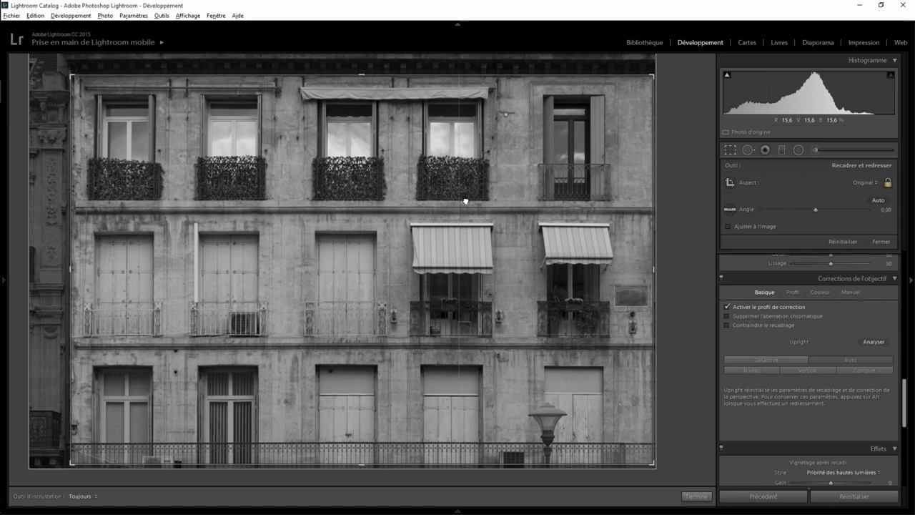
{"action": "left_click", "coordinate": [696, 496]}
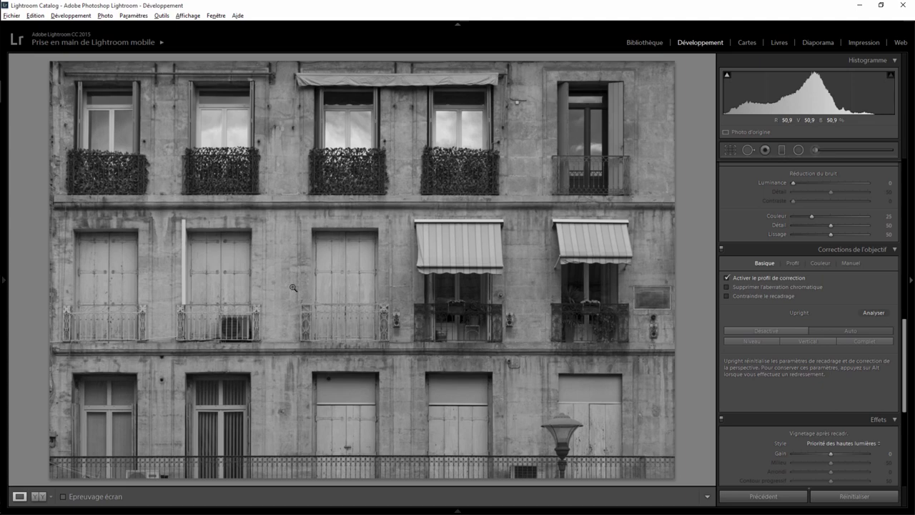
Zoom in on the middle-floor shutters and paint a heal spot over the white drainpipe
{"action": "left_click", "coordinate": [184, 243]}
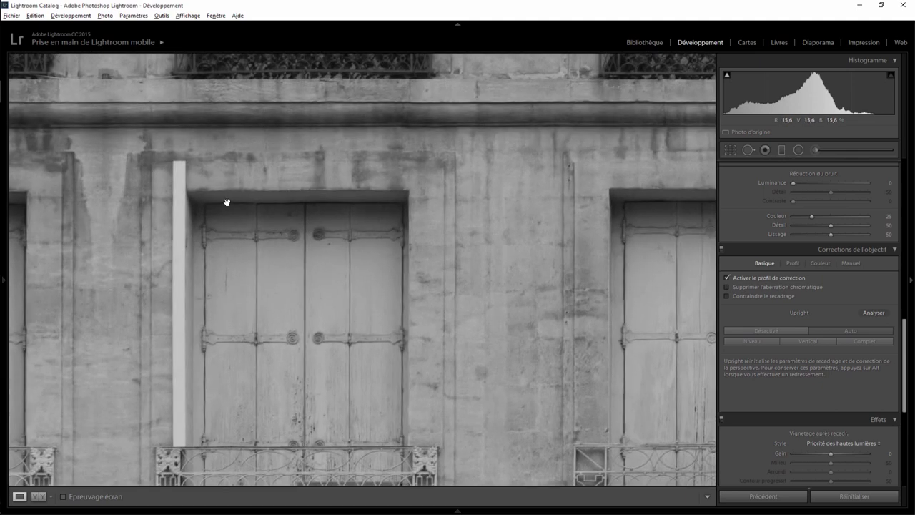
{"action": "left_click_drag", "start_coordinate": [226, 202], "coordinate": [258, 179]}
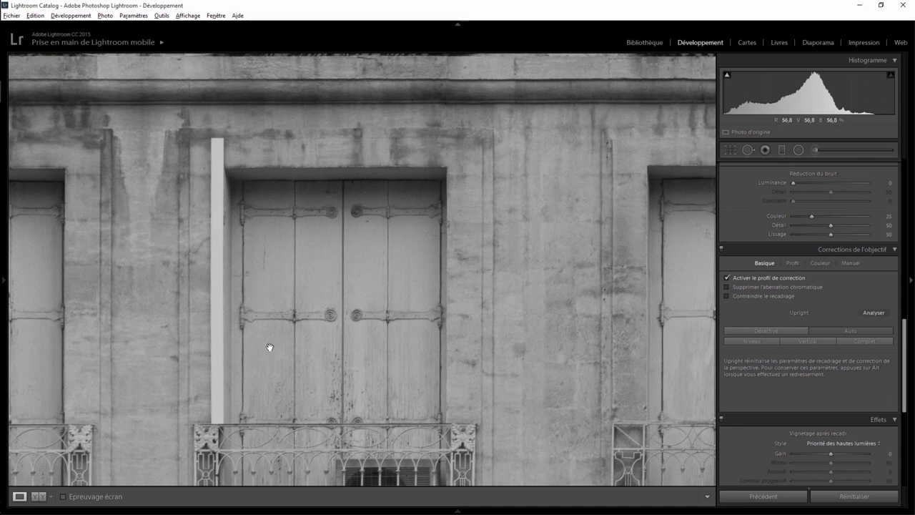
{"action": "left_click", "coordinate": [747, 151]}
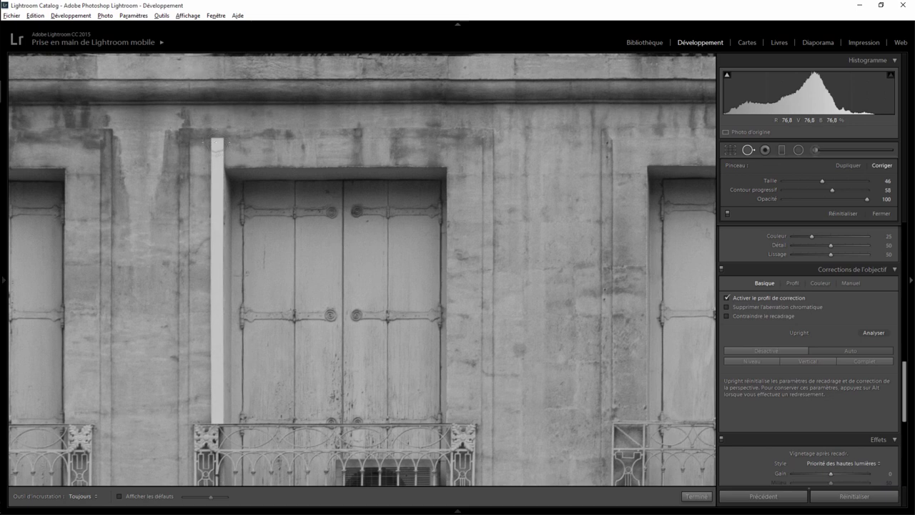
{"action": "left_click_drag", "start_coordinate": [217, 143], "coordinate": [213, 411]}
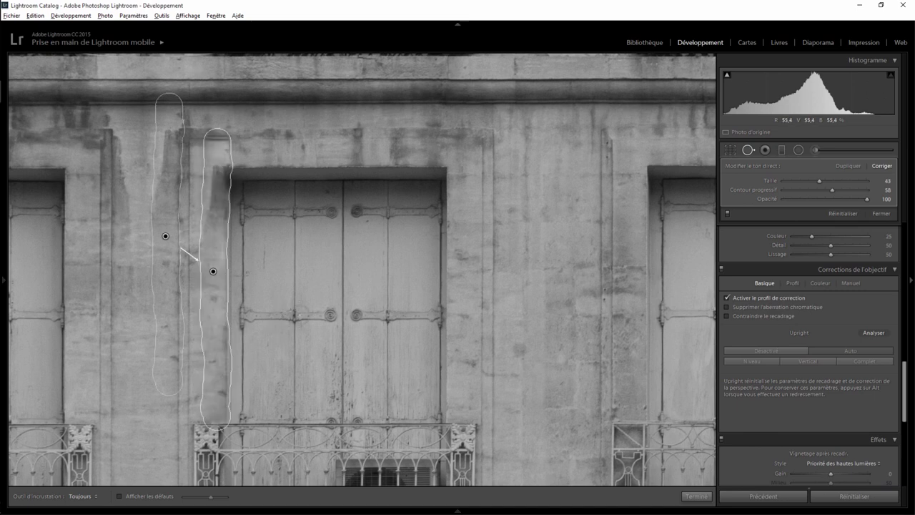
Set the heal source to the right-hand pillar's texture and commit the removal
{"action": "left_click_drag", "start_coordinate": [165, 236], "coordinate": [634, 276]}
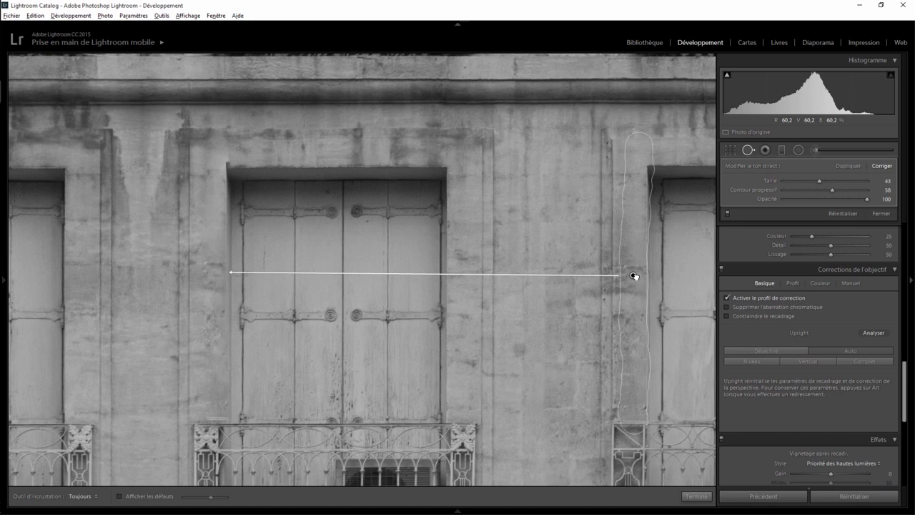
{"action": "left_click_drag", "start_coordinate": [634, 275], "coordinate": [636, 270]}
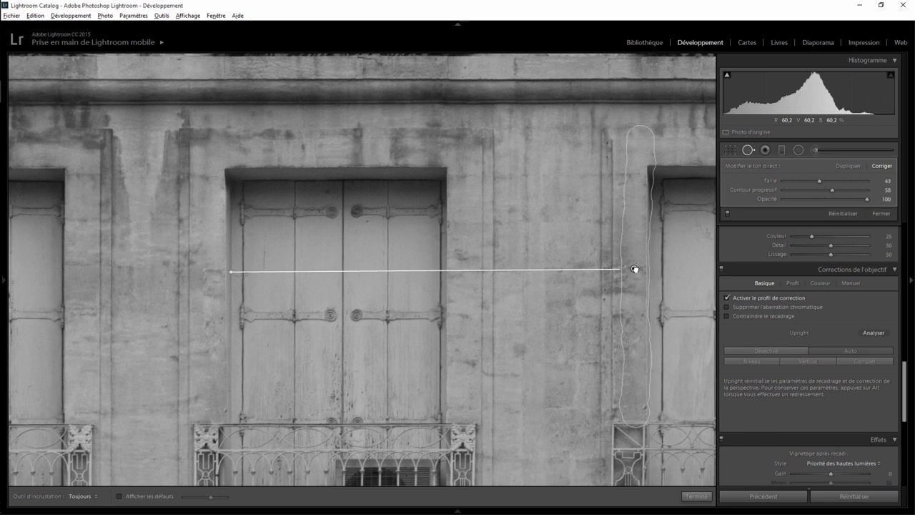
{"action": "left_click_drag", "start_coordinate": [634, 269], "coordinate": [638, 266]}
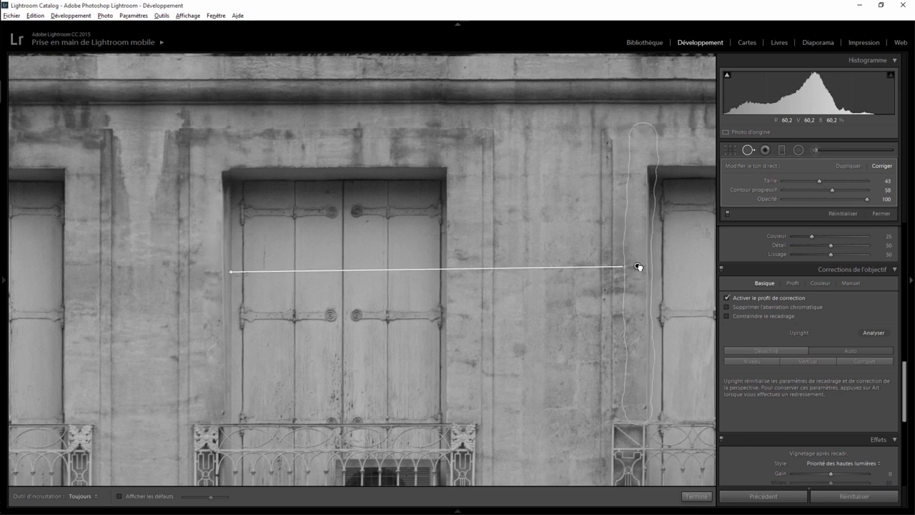
{"action": "left_click_drag", "start_coordinate": [638, 267], "coordinate": [639, 268]}
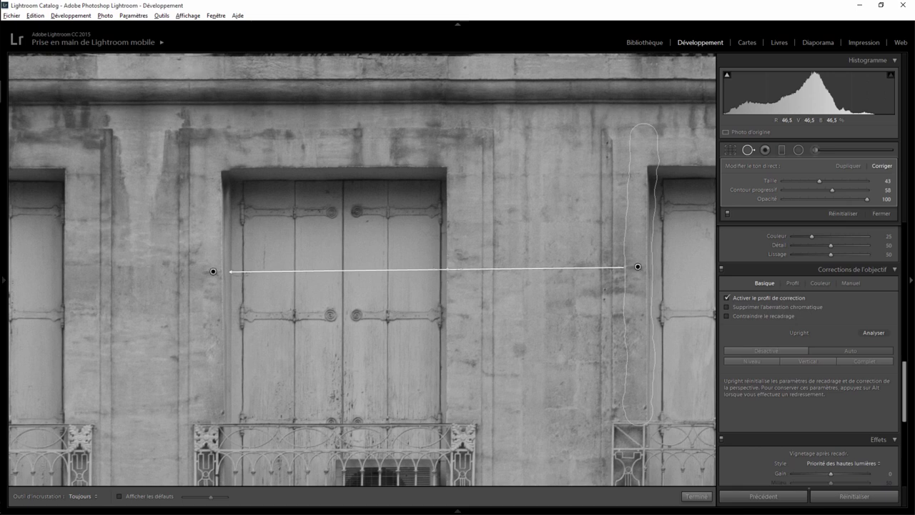
{"action": "left_click", "coordinate": [696, 496]}
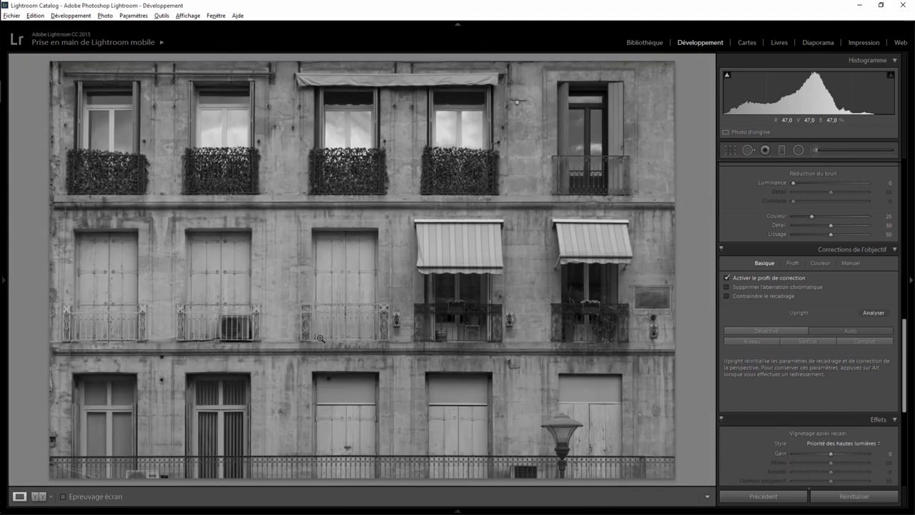
Heal the wall streak left of the left shutters, sampling clean wall further left and lower
{"action": "left_click", "coordinate": [189, 277]}
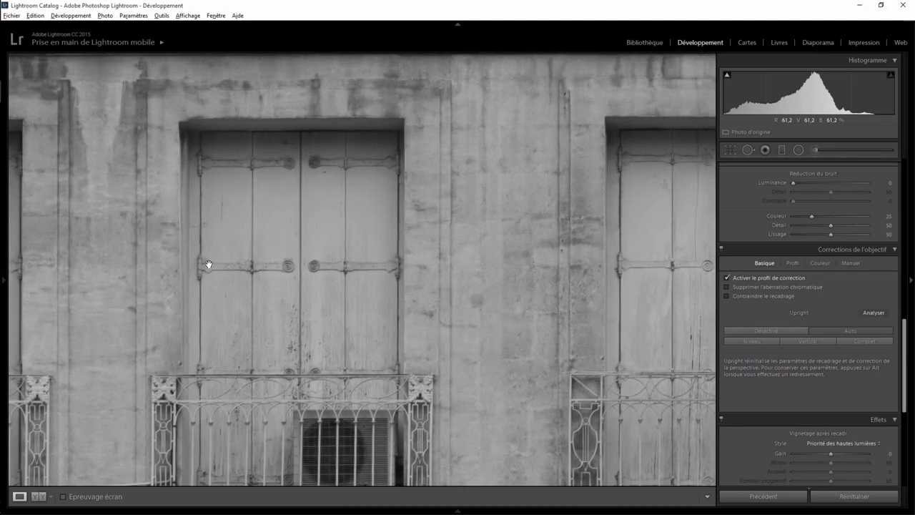
{"action": "left_click", "coordinate": [208, 264]}
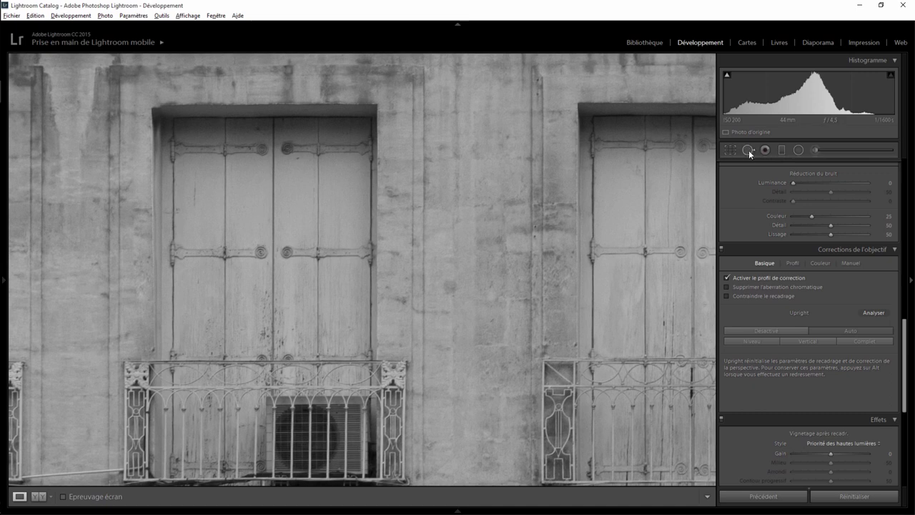
{"action": "left_click", "coordinate": [749, 151]}
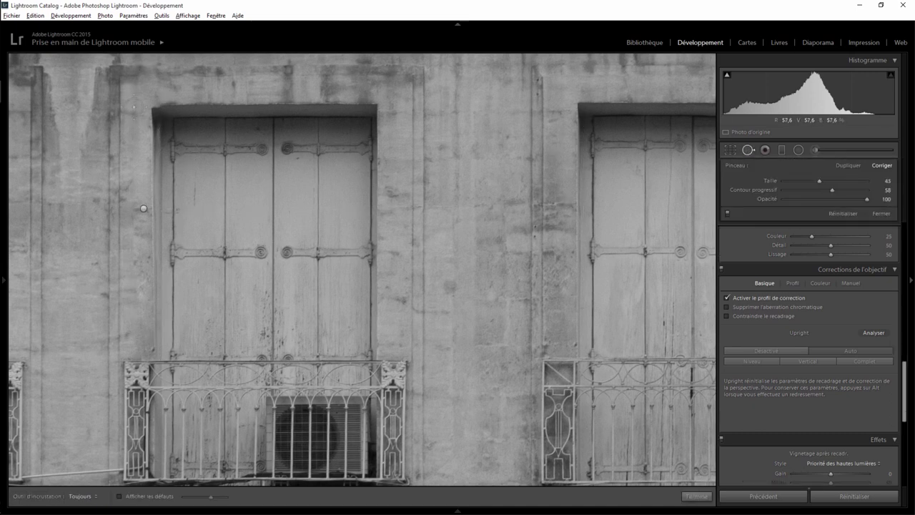
{"action": "left_click_drag", "start_coordinate": [147, 82], "coordinate": [145, 350]}
{"action": "left_click_drag", "start_coordinate": [133, 92], "coordinate": [138, 351]}
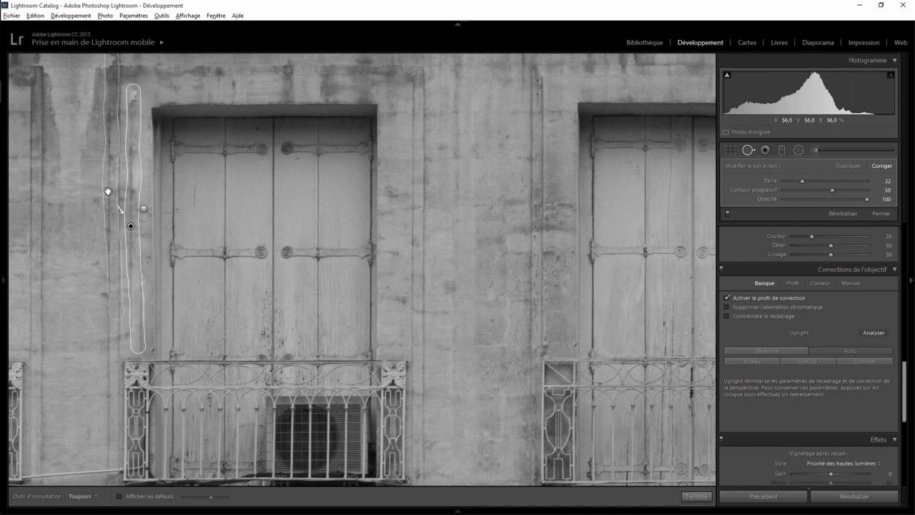
{"action": "left_click_drag", "start_coordinate": [108, 191], "coordinate": [82, 208]}
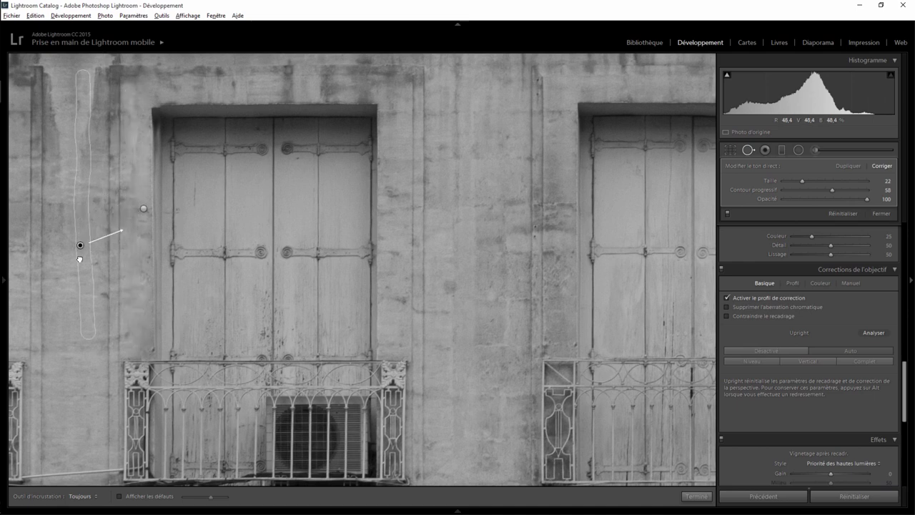
{"action": "left_click_drag", "start_coordinate": [80, 258], "coordinate": [72, 314]}
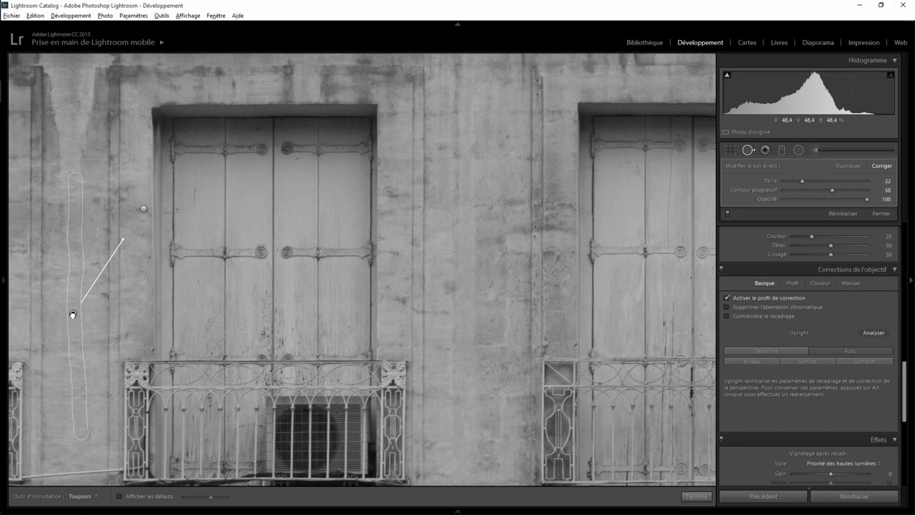
{"action": "left_click", "coordinate": [697, 496]}
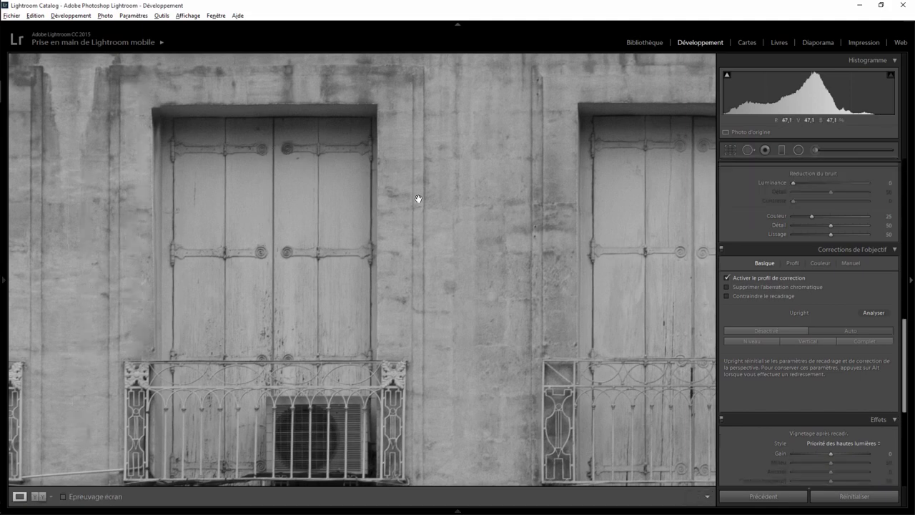
Zoom back out to fit the whole cropped, retouched facade in view
{"action": "left_click", "coordinate": [486, 168]}
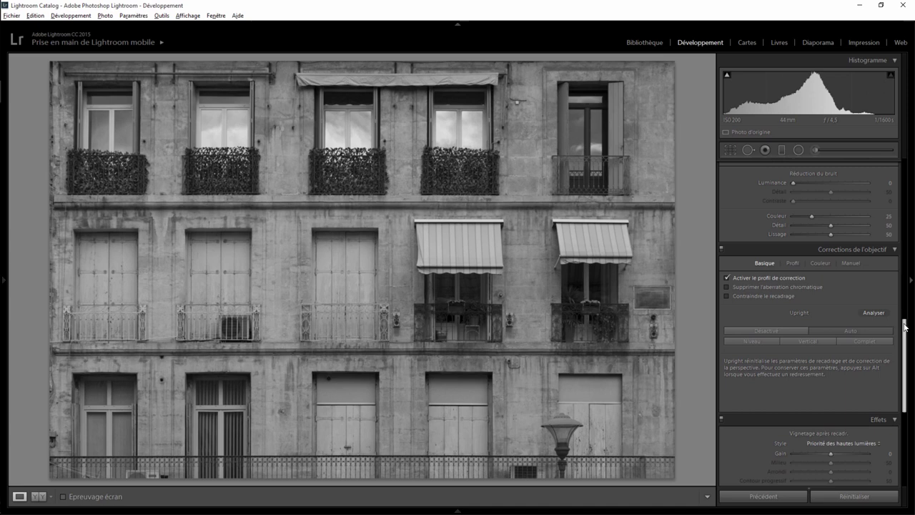
Set the B&W mix to Orange -100, Yellow -34, Aqua 0 and Blue -30
{"action": "mouse_move", "coordinate": [905, 327]}
{"action": "left_mouse_down"}
{"action": "mouse_move", "coordinate": [906, 369]}
{"action": "mouse_move", "coordinate": [906, 210]}
{"action": "left_mouse_up"}
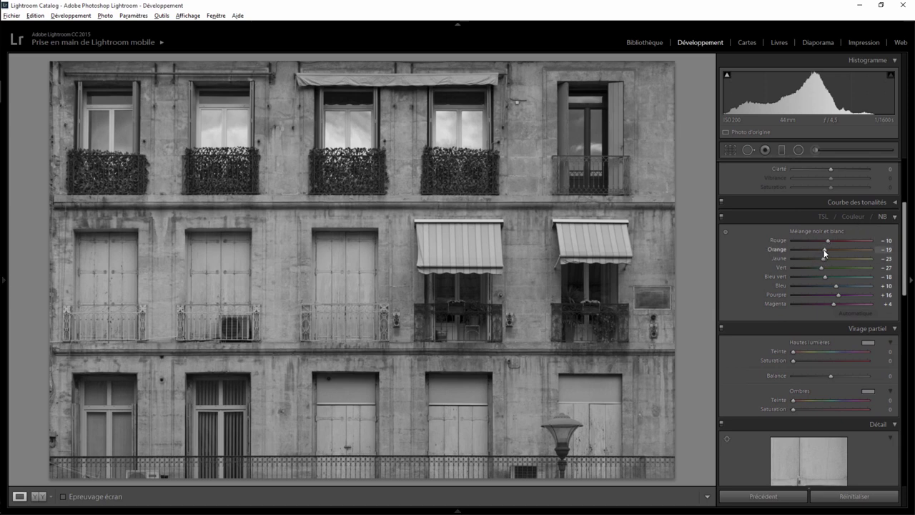
{"action": "mouse_move", "coordinate": [827, 253]}
{"action": "left_mouse_down"}
{"action": "mouse_move", "coordinate": [764, 258]}
{"action": "mouse_move", "coordinate": [840, 258]}
{"action": "mouse_move", "coordinate": [779, 258]}
{"action": "mouse_move", "coordinate": [816, 257]}
{"action": "left_mouse_up"}
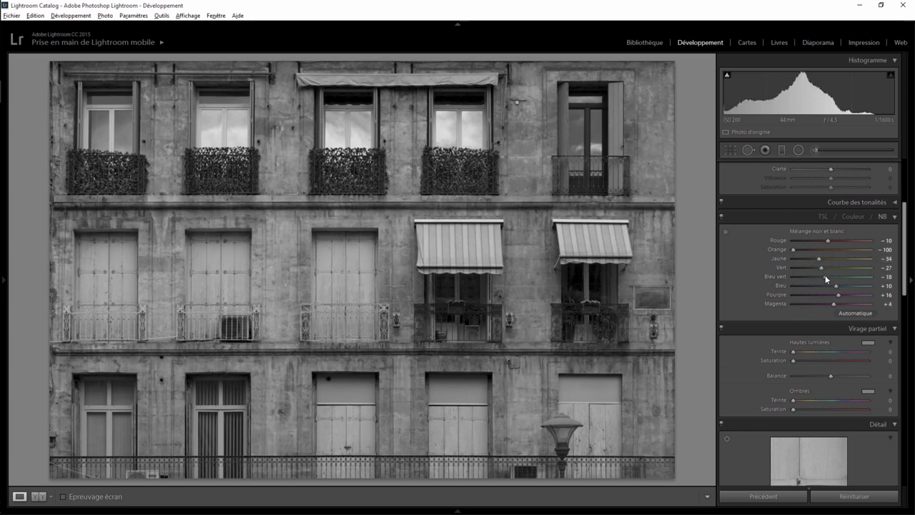
{"action": "left_click_drag", "start_coordinate": [825, 276], "coordinate": [752, 282]}
{"action": "mouse_move", "coordinate": [851, 281]}
{"action": "left_mouse_down"}
{"action": "mouse_move", "coordinate": [861, 281]}
{"action": "mouse_move", "coordinate": [773, 284]}
{"action": "left_mouse_up"}
{"action": "mouse_move", "coordinate": [871, 278]}
{"action": "left_mouse_down"}
{"action": "mouse_move", "coordinate": [783, 274]}
{"action": "mouse_move", "coordinate": [810, 277]}
{"action": "left_mouse_up"}
{"action": "double_click", "coordinate": [811, 276]}
{"action": "mouse_move", "coordinate": [826, 284]}
{"action": "left_mouse_down"}
{"action": "mouse_move", "coordinate": [808, 283]}
{"action": "mouse_move", "coordinate": [871, 282]}
{"action": "mouse_move", "coordinate": [812, 284]}
{"action": "left_mouse_up"}
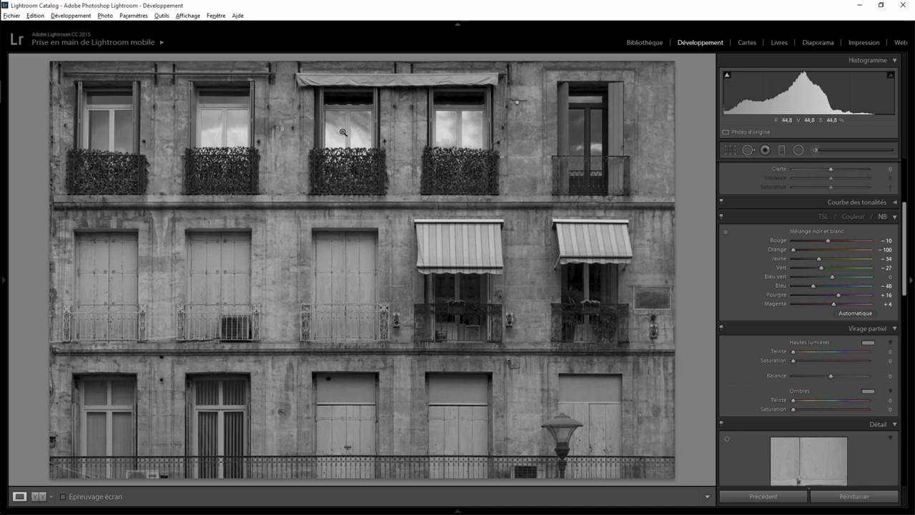
{"action": "left_click_drag", "start_coordinate": [812, 285], "coordinate": [870, 284]}
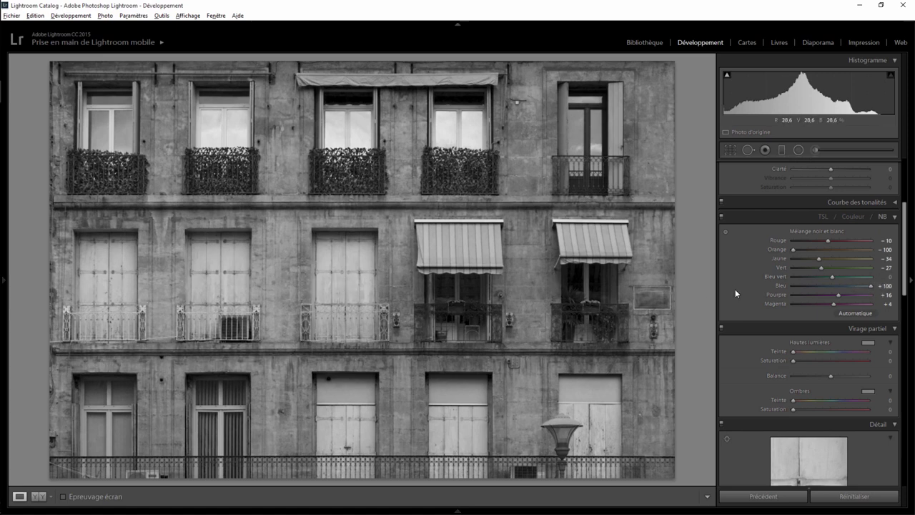
{"action": "mouse_move", "coordinate": [869, 285]}
{"action": "left_mouse_down"}
{"action": "mouse_move", "coordinate": [812, 286]}
{"action": "mouse_move", "coordinate": [821, 287]}
{"action": "left_mouse_up"}
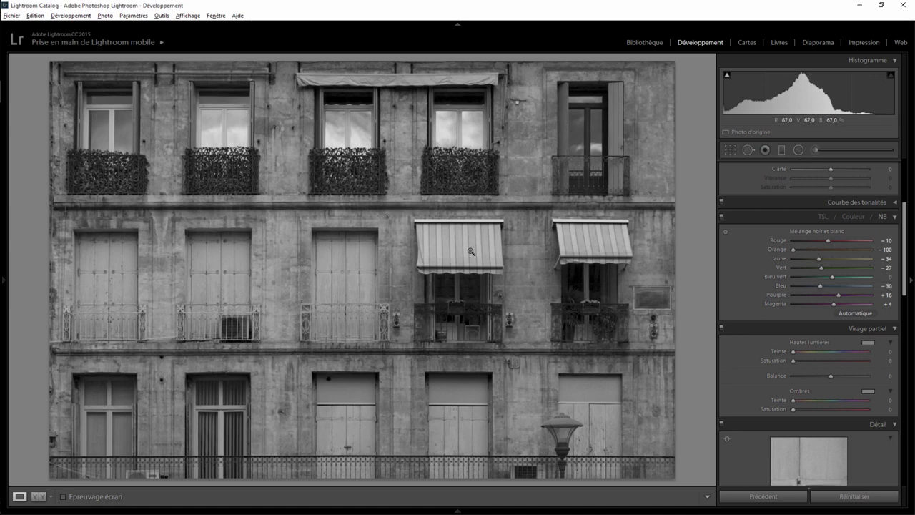
{"action": "left_click_drag", "start_coordinate": [906, 232], "coordinate": [906, 189]}
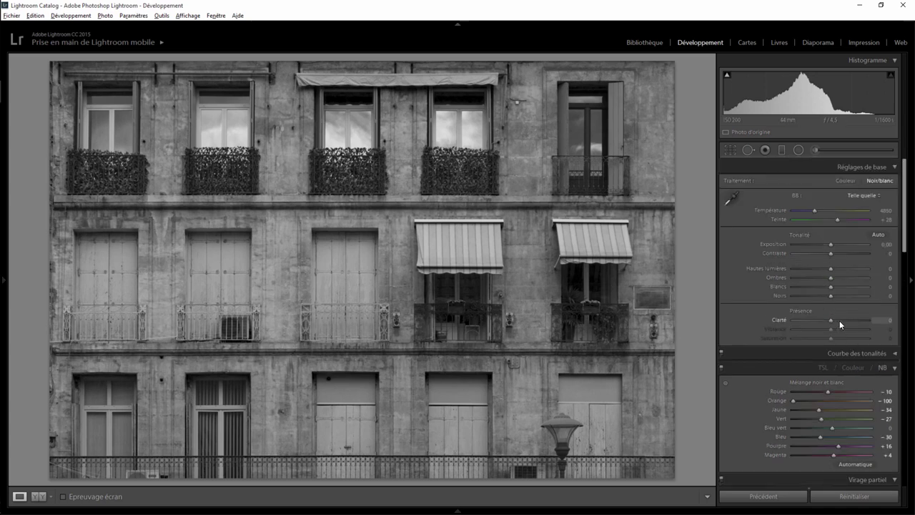
Raise Clarity to +100 and leave Highlights reset at 0
{"action": "left_click_drag", "start_coordinate": [839, 323], "coordinate": [875, 318]}
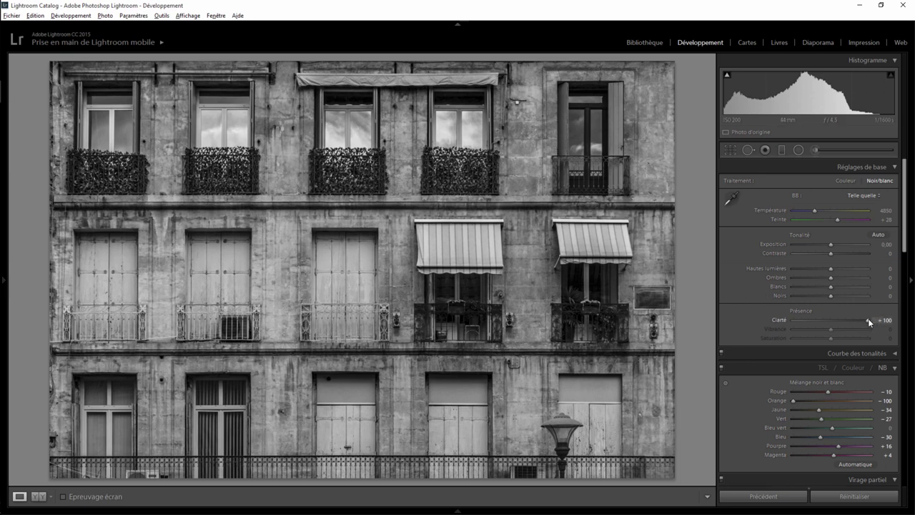
{"action": "mouse_move", "coordinate": [836, 316]}
{"action": "left_mouse_down"}
{"action": "mouse_move", "coordinate": [873, 322]}
{"action": "mouse_move", "coordinate": [777, 317]}
{"action": "mouse_move", "coordinate": [873, 319]}
{"action": "left_mouse_up"}
{"action": "mouse_move", "coordinate": [829, 267]}
{"action": "left_mouse_down"}
{"action": "mouse_move", "coordinate": [786, 269]}
{"action": "mouse_move", "coordinate": [852, 269]}
{"action": "mouse_move", "coordinate": [804, 279]}
{"action": "mouse_move", "coordinate": [857, 277]}
{"action": "mouse_move", "coordinate": [808, 276]}
{"action": "mouse_move", "coordinate": [842, 278]}
{"action": "left_mouse_up"}
{"action": "double_click", "coordinate": [832, 269]}
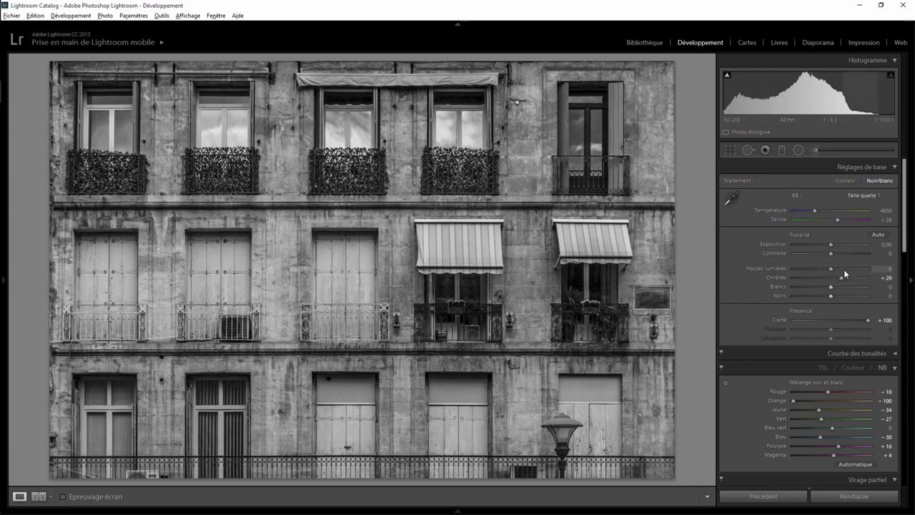
Lift Shadows to +32 and zoom 1:1 onto the right-hand awning
{"action": "mouse_move", "coordinate": [841, 278]}
{"action": "left_mouse_down"}
{"action": "mouse_move", "coordinate": [811, 276]}
{"action": "mouse_move", "coordinate": [833, 278]}
{"action": "left_mouse_up"}
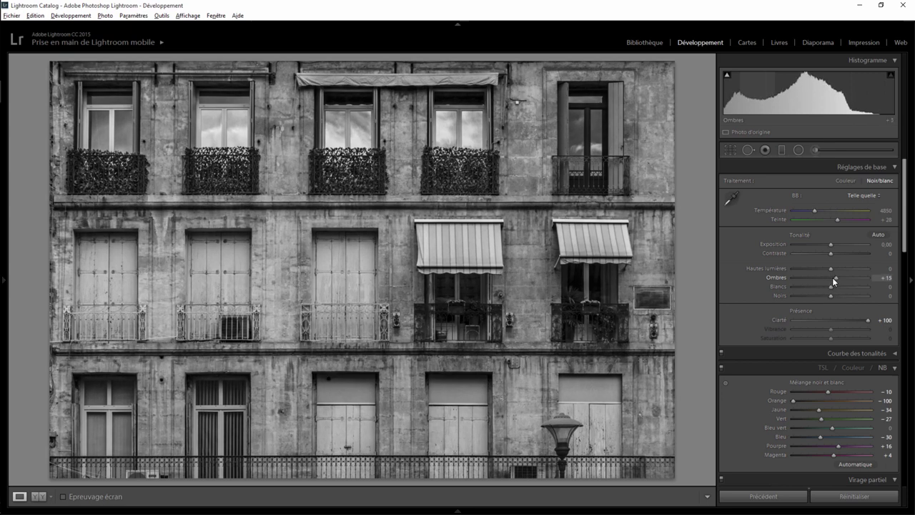
{"action": "left_click_drag", "start_coordinate": [832, 277], "coordinate": [843, 278]}
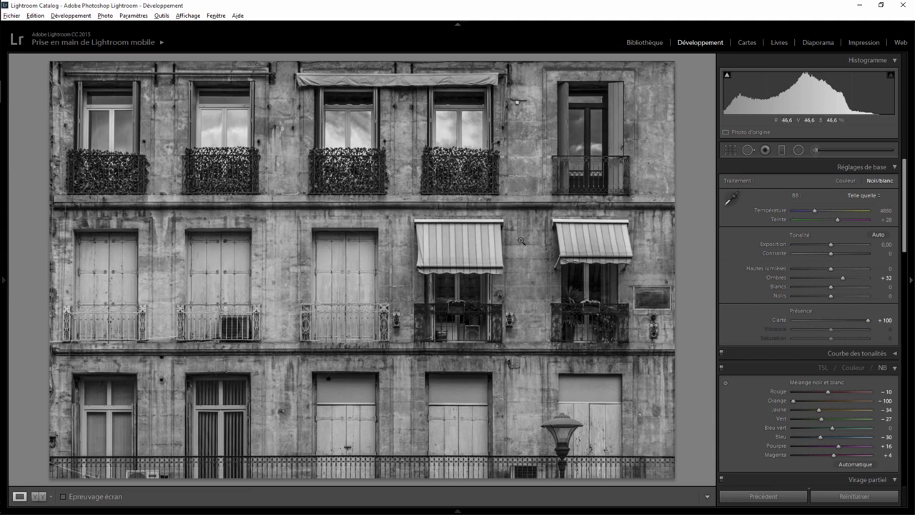
{"action": "left_click", "coordinate": [592, 247]}
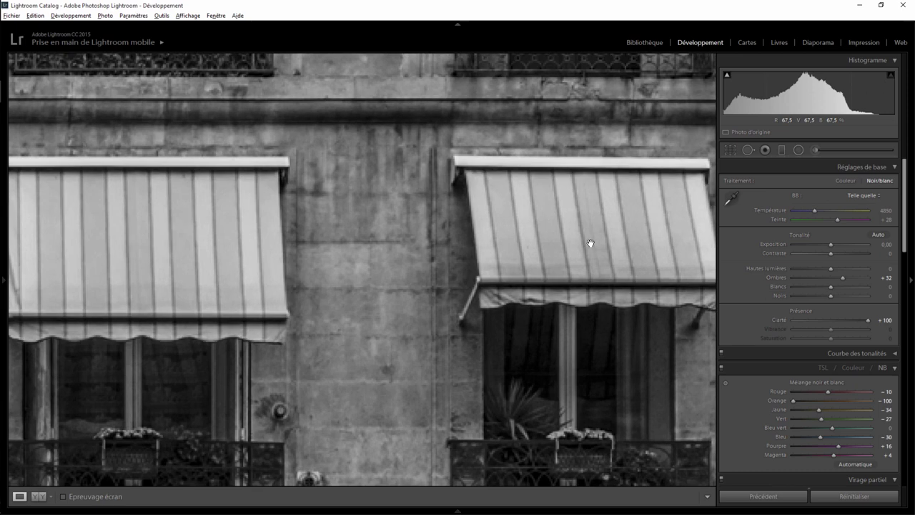
{"action": "left_click_drag", "start_coordinate": [598, 219], "coordinate": [419, 245]}
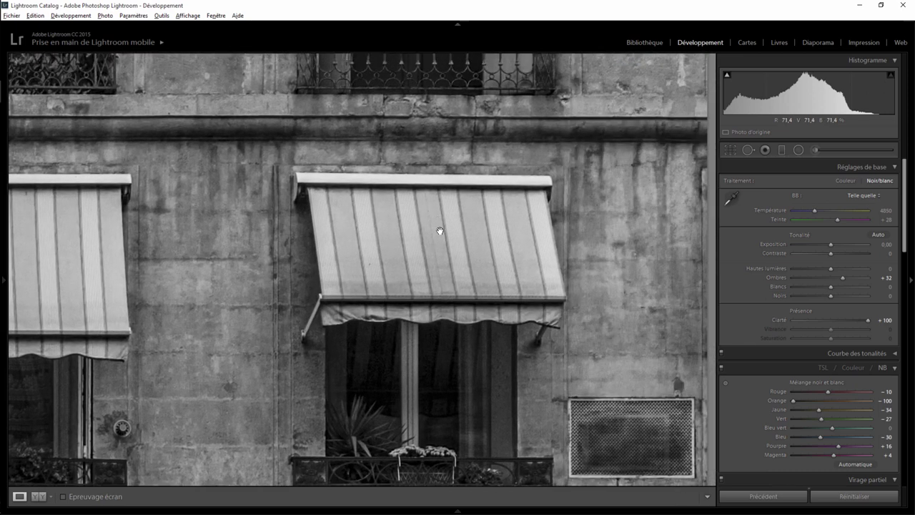
Start an Adjustment Brush with reset effect values and paint a mask across the right awning
{"action": "left_click", "coordinate": [816, 150]}
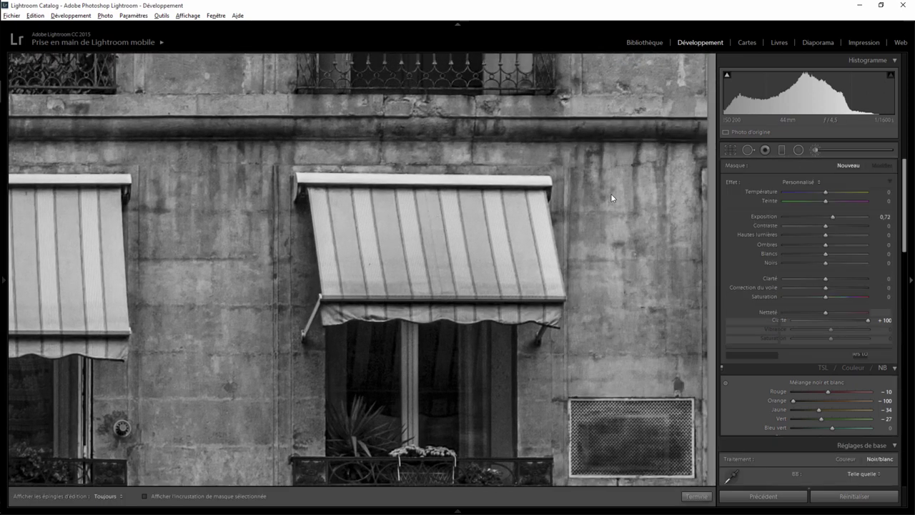
{"action": "double_click", "coordinate": [730, 181]}
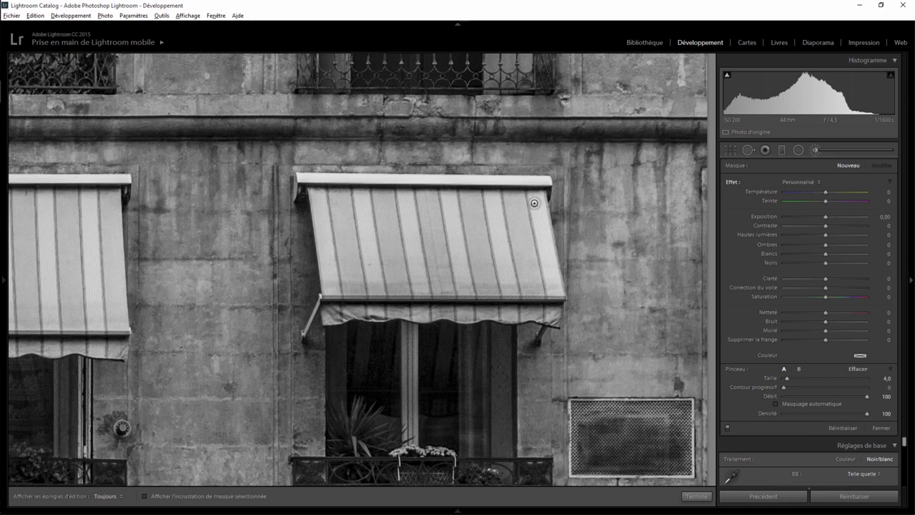
{"action": "scroll", "coordinate": [400, 232], "scroll_direction": "up", "scroll_amount": 3}
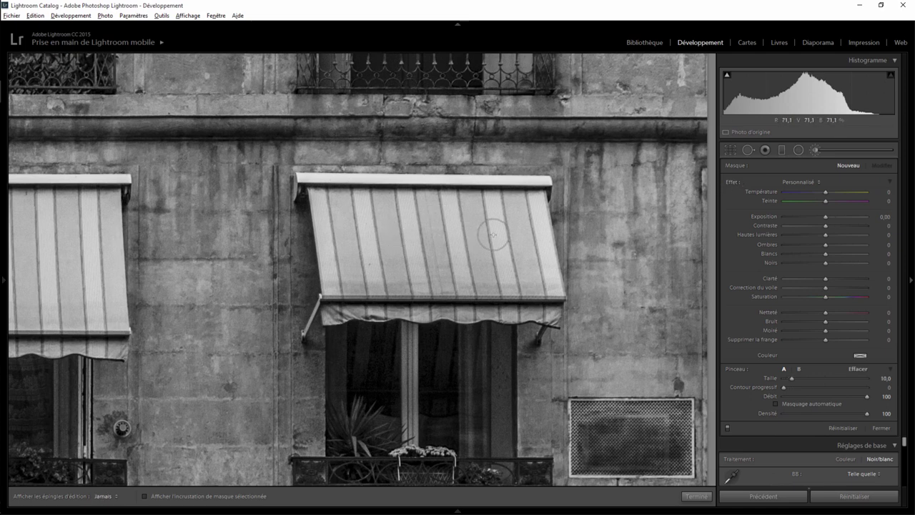
{"action": "key", "text": "h"}
{"action": "left_click_drag", "start_coordinate": [460, 231], "coordinate": [529, 244]}
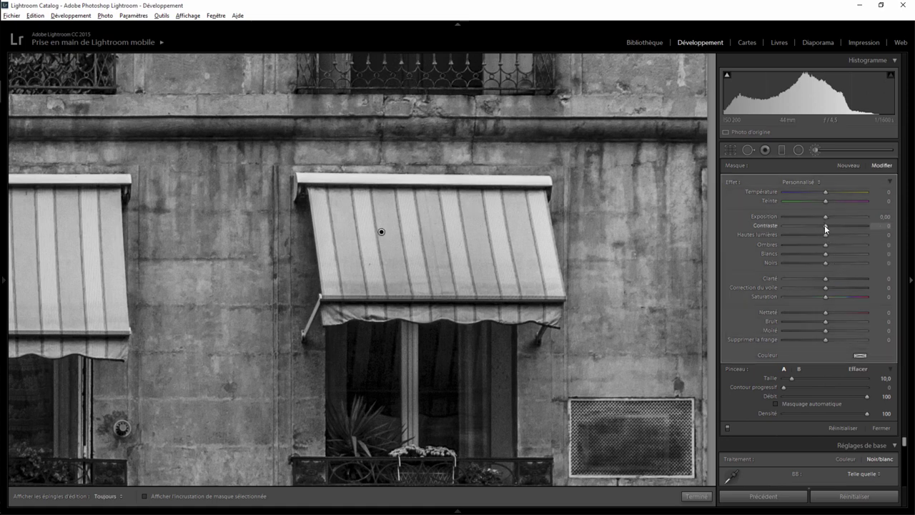
Set the brush to Contrast 100, Whites 58, Blacks -100, Shadows 0, and extend it along the awning's upper band
{"action": "left_click_drag", "start_coordinate": [833, 227], "coordinate": [864, 227]}
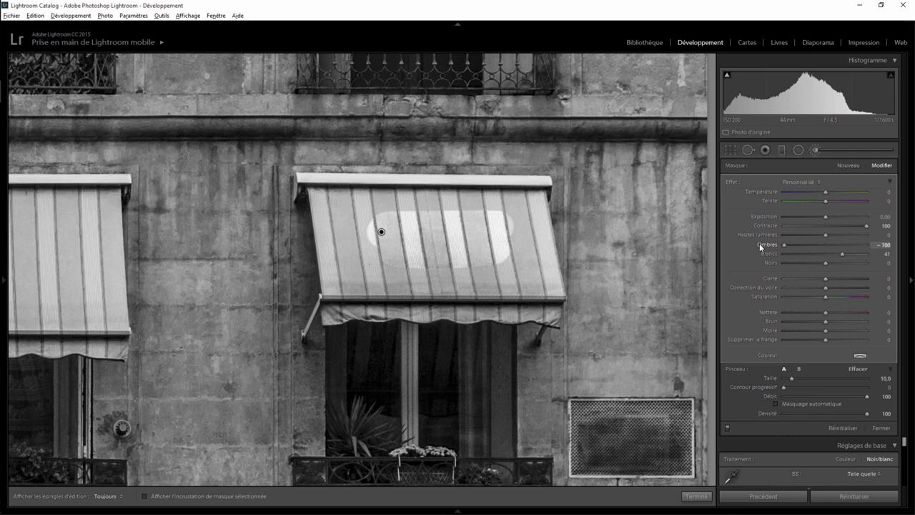
{"action": "left_click_drag", "start_coordinate": [825, 264], "coordinate": [786, 265]}
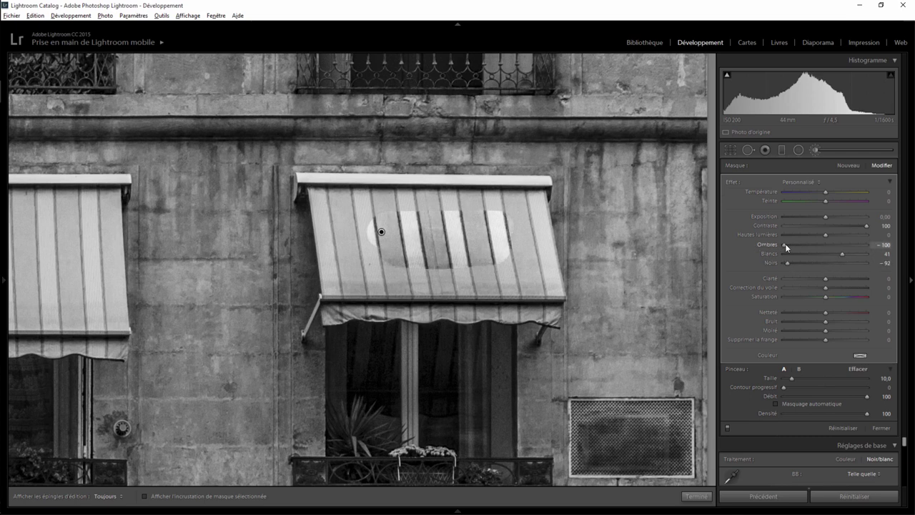
{"action": "double_click", "coordinate": [785, 245]}
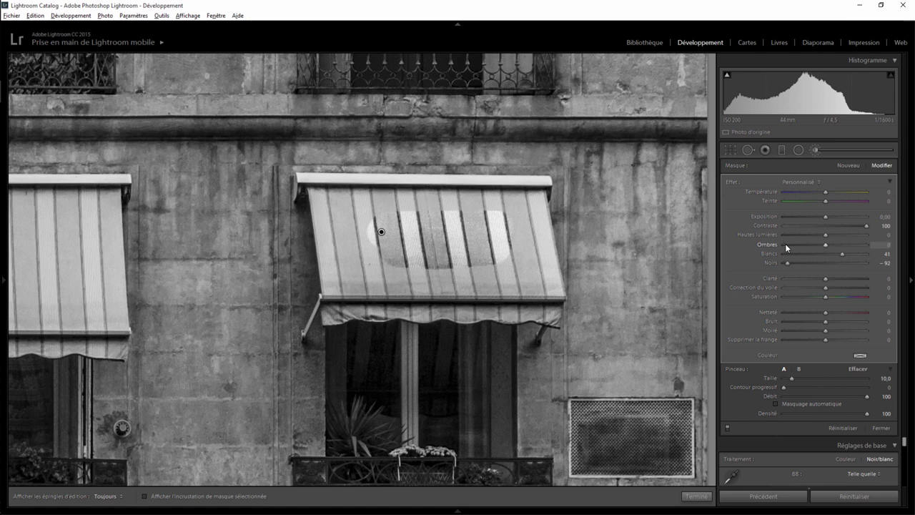
{"action": "left_click", "coordinate": [849, 254]}
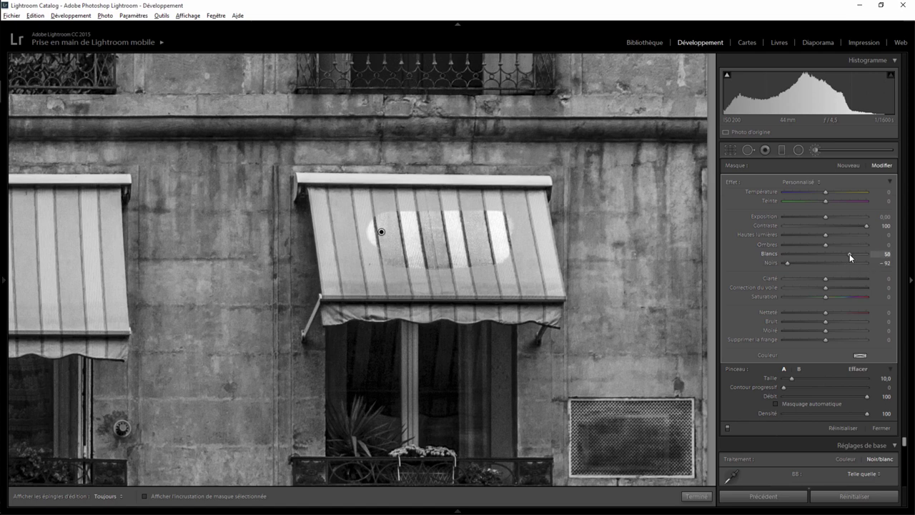
{"action": "left_click_drag", "start_coordinate": [787, 262], "coordinate": [773, 263]}
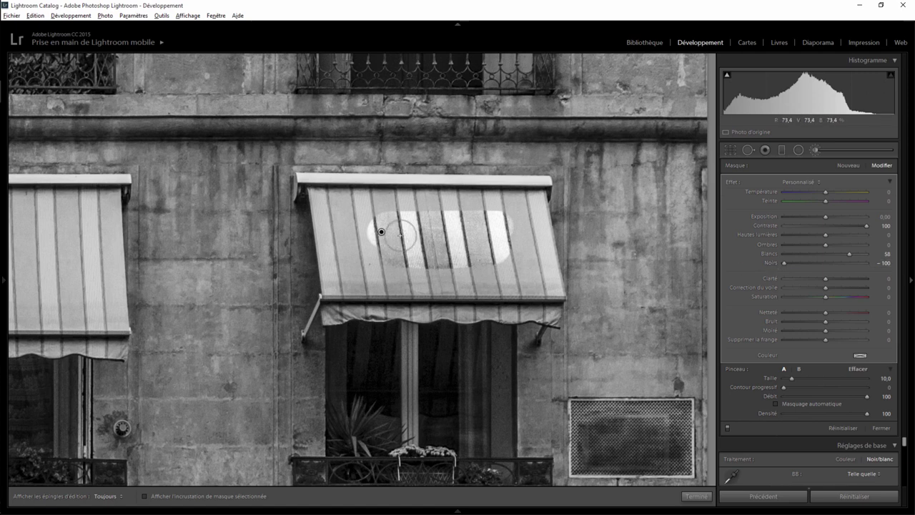
{"action": "key", "text": "h"}
{"action": "left_click_drag", "start_coordinate": [373, 204], "coordinate": [487, 202]}
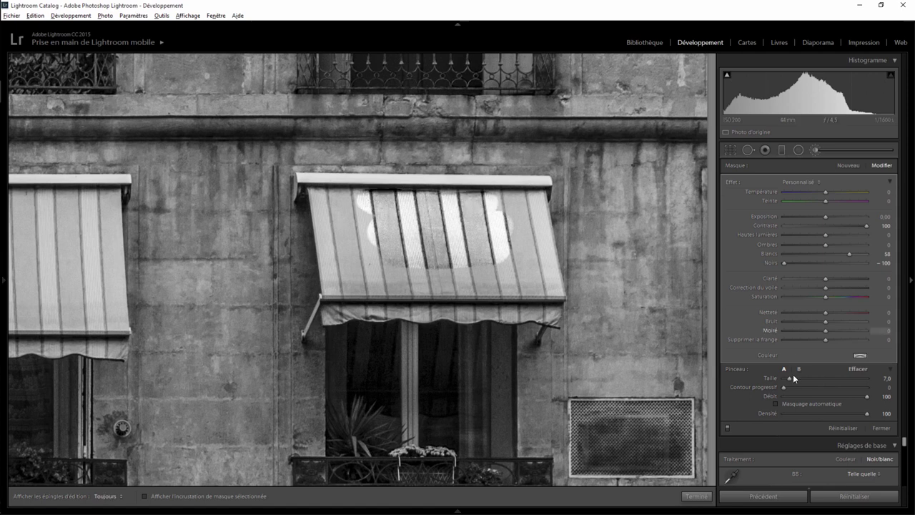
Raise the brush Feather to 37 and erase the stray bright patch on the awning
{"action": "key", "text": "h"}
{"action": "left_click_drag", "start_coordinate": [789, 387], "coordinate": [814, 389]}
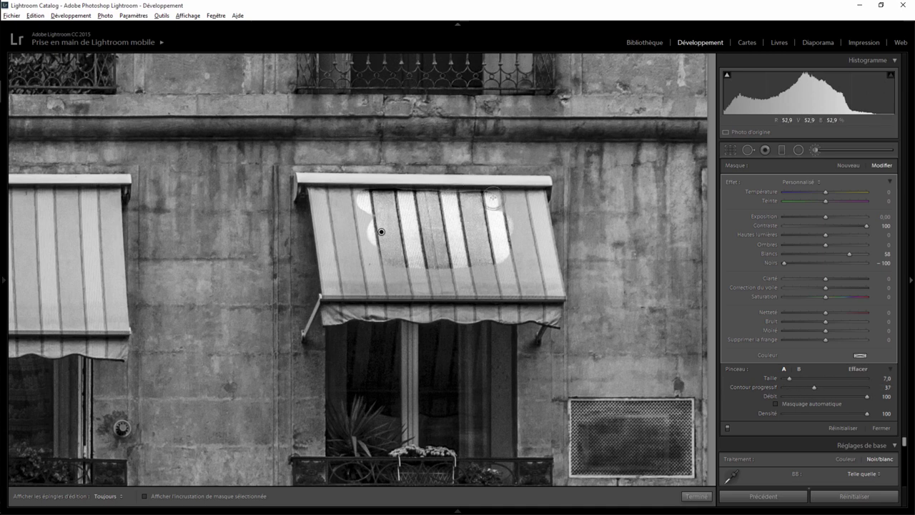
{"action": "key", "text": "h"}
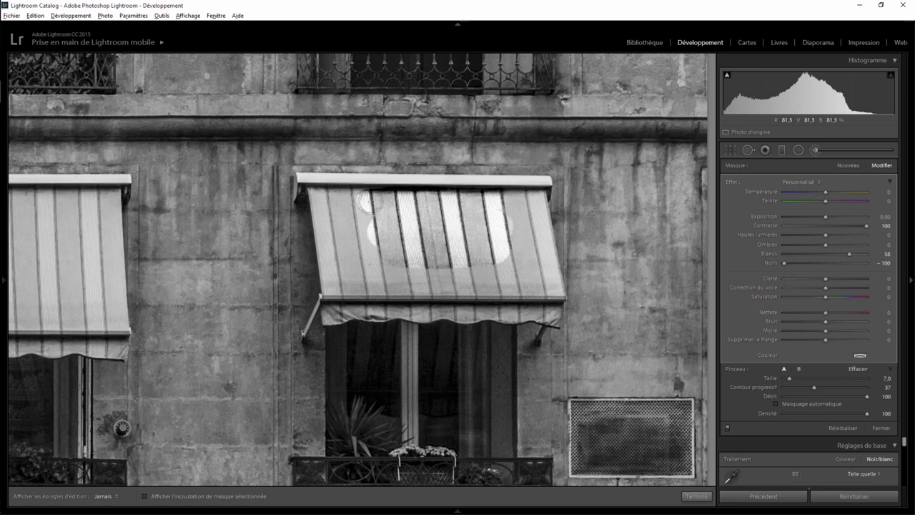
{"action": "mouse_move", "coordinate": [338, 204]}
{"action": "left_mouse_down"}
{"action": "mouse_move", "coordinate": [454, 280]}
{"action": "mouse_move", "coordinate": [536, 281]}
{"action": "mouse_move", "coordinate": [533, 224]}
{"action": "mouse_move", "coordinate": [522, 247]}
{"action": "mouse_move", "coordinate": [410, 280]}
{"action": "mouse_move", "coordinate": [335, 264]}
{"action": "mouse_move", "coordinate": [327, 222]}
{"action": "mouse_move", "coordinate": [374, 276]}
{"action": "mouse_move", "coordinate": [535, 280]}
{"action": "left_mouse_up"}
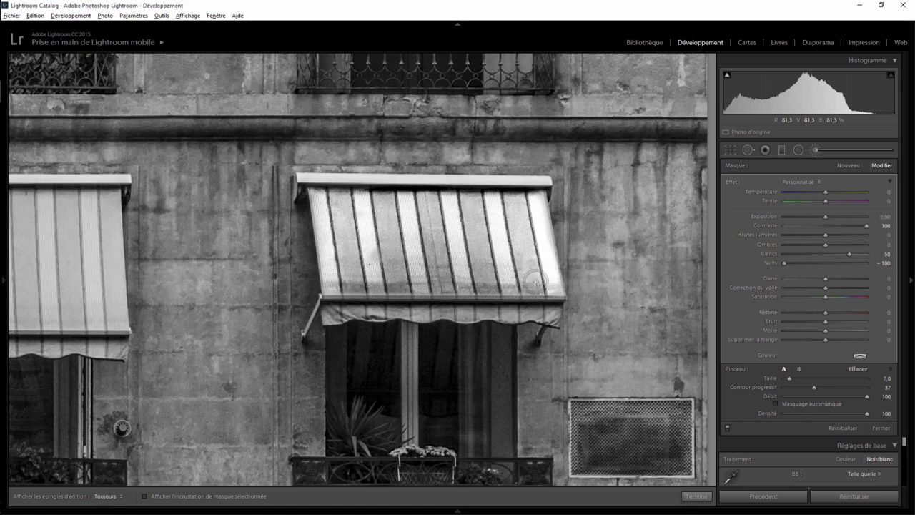
Paint the brightening onto the awning's leftmost stripe with a size 3 brush
{"action": "scroll", "coordinate": [543, 284], "scroll_direction": "down", "scroll_amount": 4}
{"action": "key", "text": "h"}
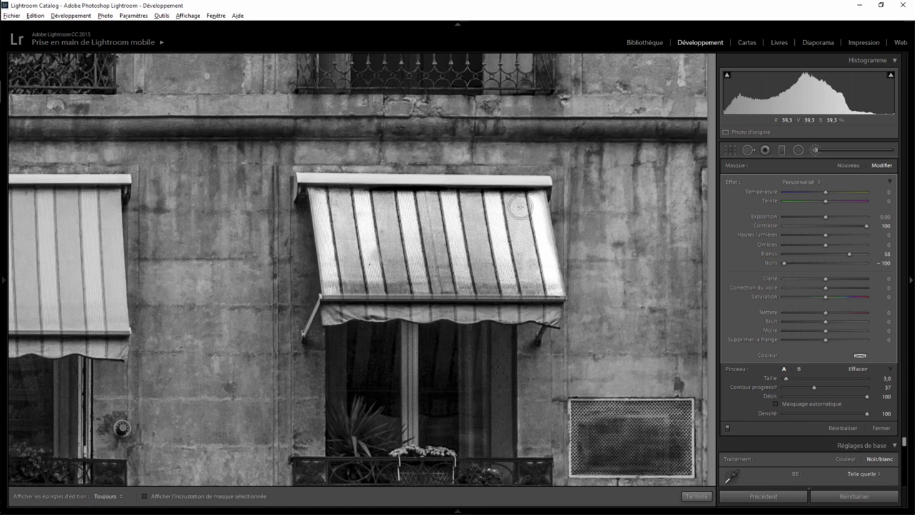
{"action": "key", "text": "h"}
{"action": "key", "text": "h"}
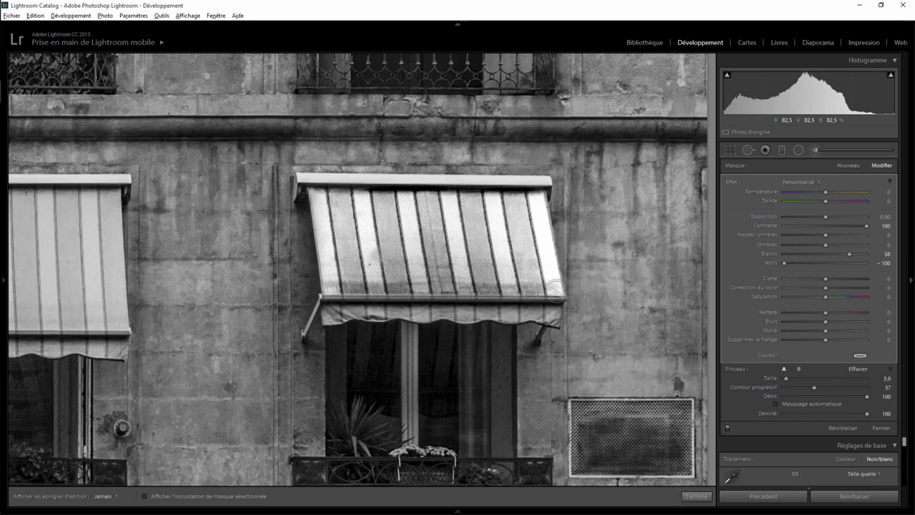
{"action": "key", "text": "h"}
{"action": "left_click_drag", "start_coordinate": [316, 199], "coordinate": [328, 282]}
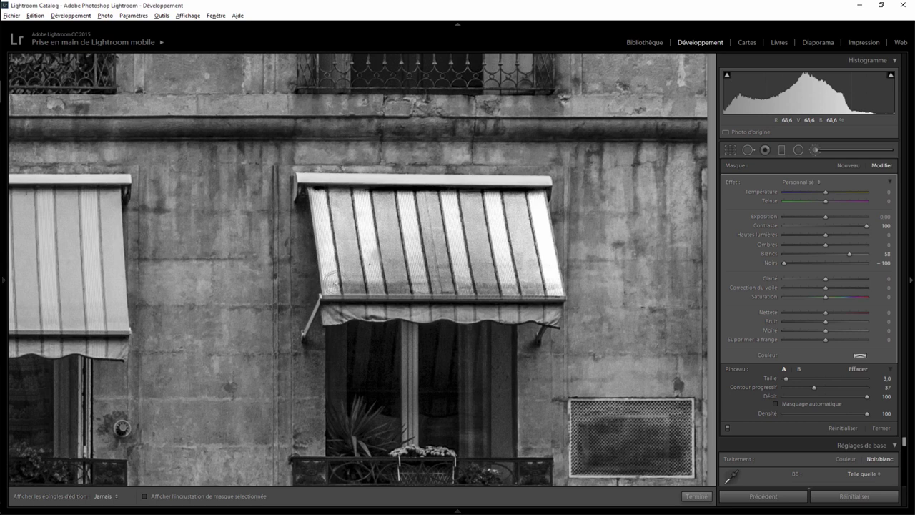
{"action": "key", "text": "h"}
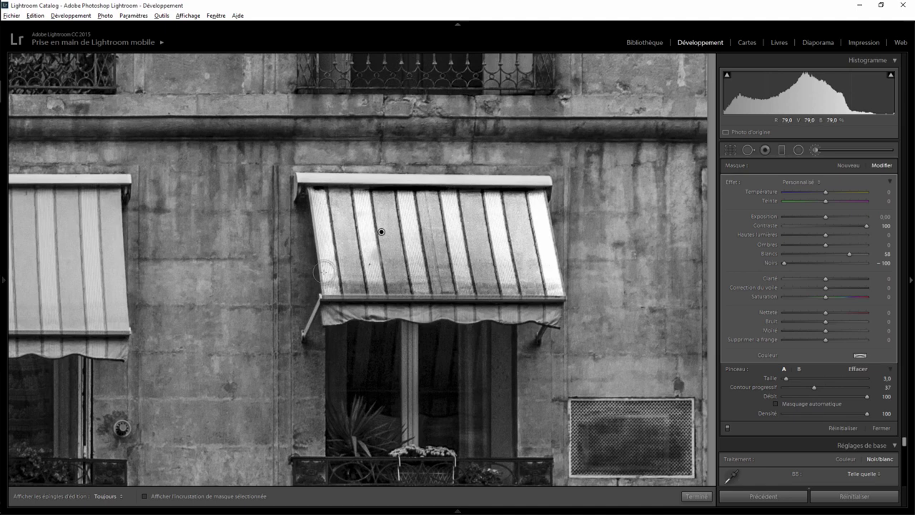
Paint the brightening across the awning stripes and down the awning's left edge
{"action": "scroll", "coordinate": [382, 232], "scroll_direction": "left", "scroll_amount": 5}
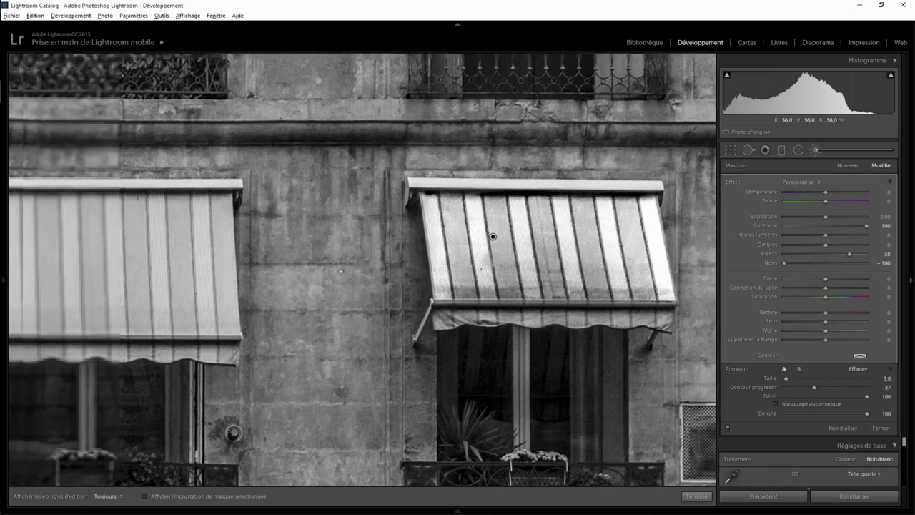
{"action": "scroll", "coordinate": [382, 231], "scroll_direction": "left", "scroll_amount": 8}
{"action": "scroll", "coordinate": [382, 231], "scroll_direction": "left", "scroll_amount": 2}
{"action": "scroll", "coordinate": [341, 228], "scroll_direction": "up", "scroll_amount": 2}
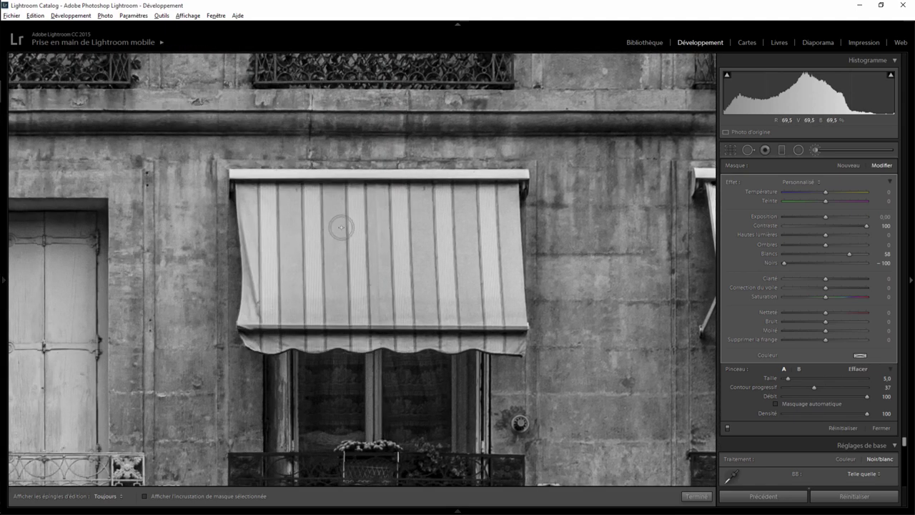
{"action": "scroll", "coordinate": [329, 230], "scroll_direction": "up", "scroll_amount": 5}
{"action": "mouse_move", "coordinate": [329, 231]}
{"action": "left_mouse_down"}
{"action": "mouse_move", "coordinate": [421, 231]}
{"action": "mouse_move", "coordinate": [405, 256]}
{"action": "mouse_move", "coordinate": [321, 271]}
{"action": "mouse_move", "coordinate": [441, 271]}
{"action": "mouse_move", "coordinate": [467, 239]}
{"action": "mouse_move", "coordinate": [422, 228]}
{"action": "mouse_move", "coordinate": [300, 229]}
{"action": "mouse_move", "coordinate": [293, 266]}
{"action": "mouse_move", "coordinate": [406, 241]}
{"action": "left_mouse_up"}
{"action": "scroll", "coordinate": [508, 204], "scroll_direction": "down", "scroll_amount": 5}
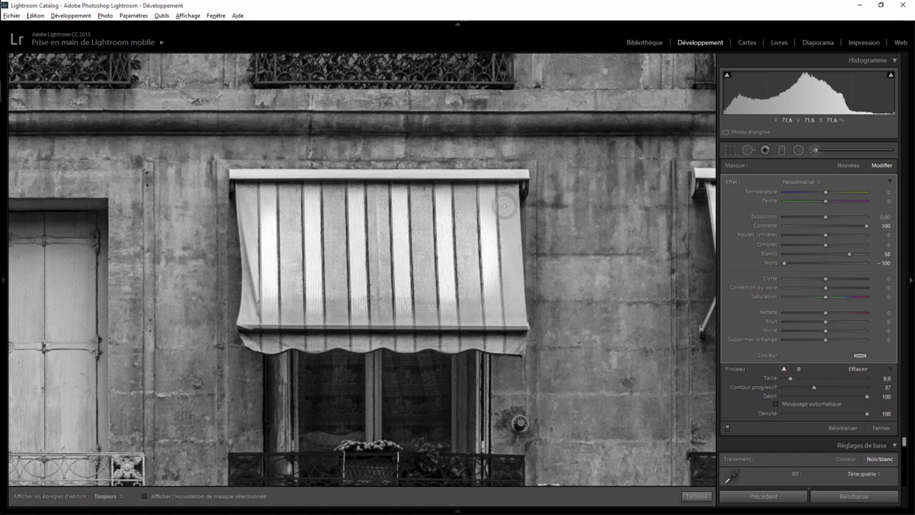
{"action": "key", "text": "h"}
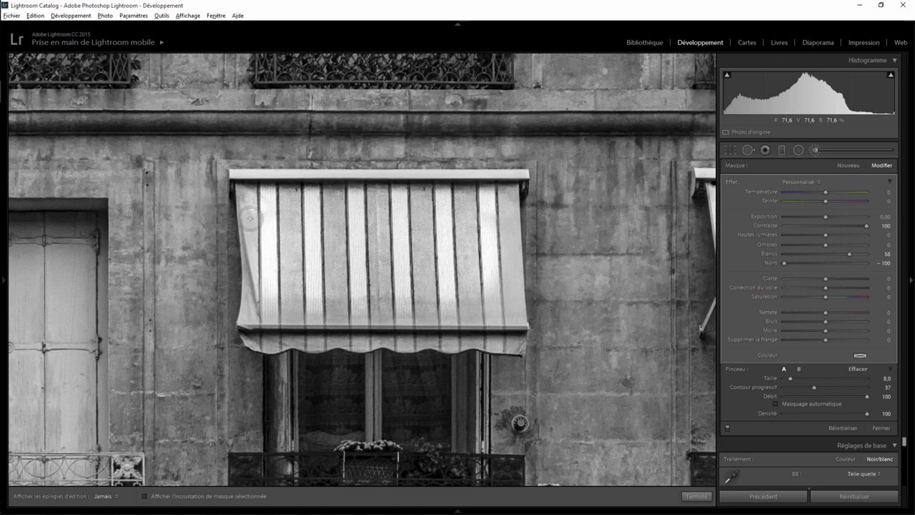
{"action": "mouse_move", "coordinate": [250, 218]}
{"action": "left_mouse_down"}
{"action": "mouse_move", "coordinate": [292, 308]}
{"action": "mouse_move", "coordinate": [489, 313]}
{"action": "mouse_move", "coordinate": [258, 309]}
{"action": "left_mouse_up"}
Touch up the awning's left edge with the brush and commit the local edit
{"action": "scroll", "coordinate": [258, 309], "scroll_direction": "down", "scroll_amount": 3}
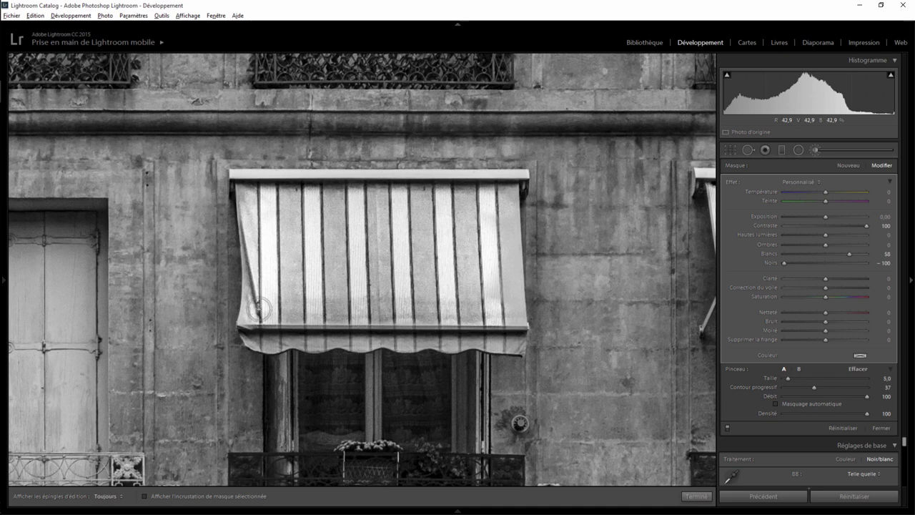
{"action": "scroll", "coordinate": [258, 309], "scroll_direction": "down", "scroll_amount": 1}
{"action": "key", "text": "h"}
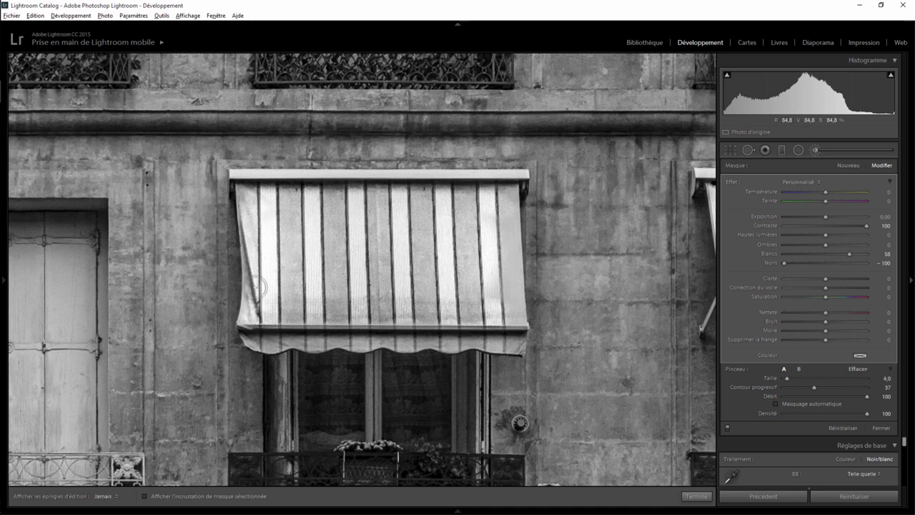
{"action": "mouse_move", "coordinate": [257, 287]}
{"action": "left_mouse_down"}
{"action": "mouse_move", "coordinate": [251, 240]}
{"action": "mouse_move", "coordinate": [259, 286]}
{"action": "mouse_move", "coordinate": [251, 305]}
{"action": "mouse_move", "coordinate": [247, 203]}
{"action": "mouse_move", "coordinate": [297, 198]}
{"action": "left_mouse_up"}
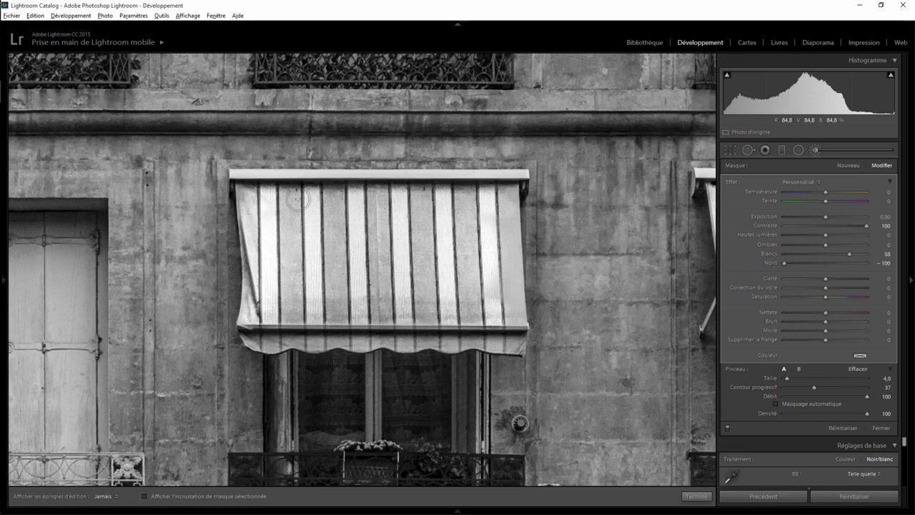
{"action": "key", "text": "h"}
{"action": "scroll", "coordinate": [499, 199], "scroll_direction": "up", "scroll_amount": 2}
{"action": "key", "text": "h"}
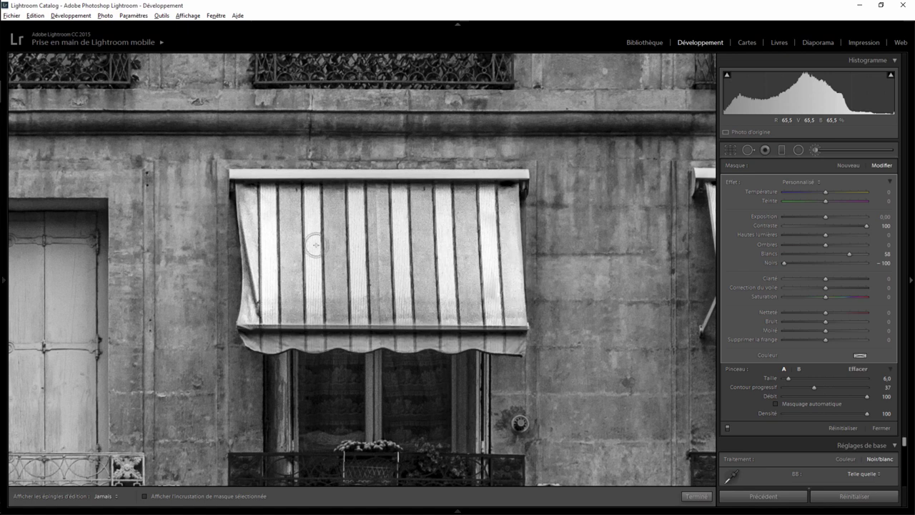
{"action": "left_click", "coordinate": [697, 496]}
Return to the whole-building view and set global Contrast to +26
{"action": "key", "text": "ctrl+minus"}
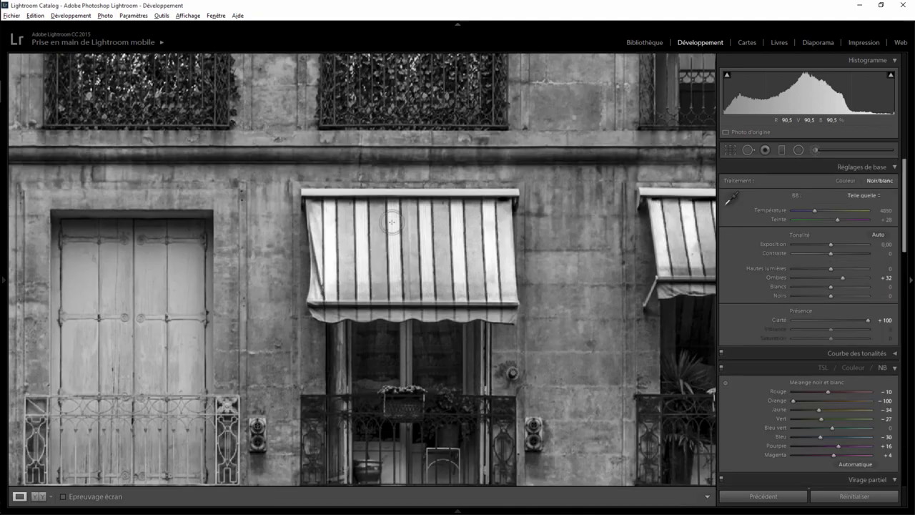
{"action": "left_click", "coordinate": [392, 222]}
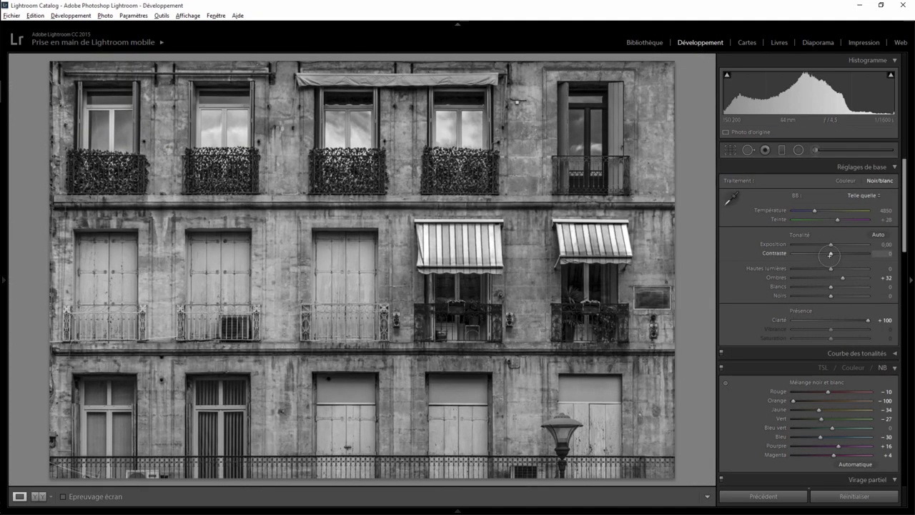
{"action": "left_click_drag", "start_coordinate": [831, 253], "coordinate": [847, 253]}
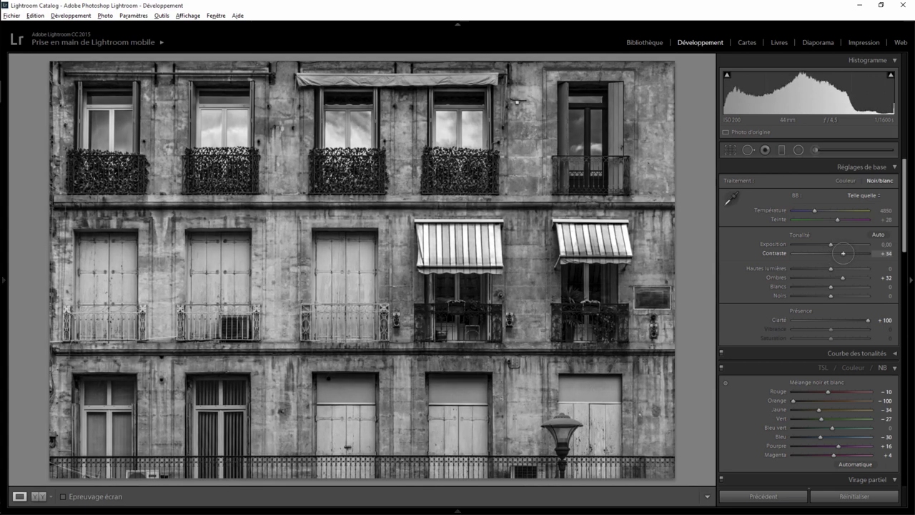
{"action": "left_click_drag", "start_coordinate": [845, 253], "coordinate": [840, 253]}
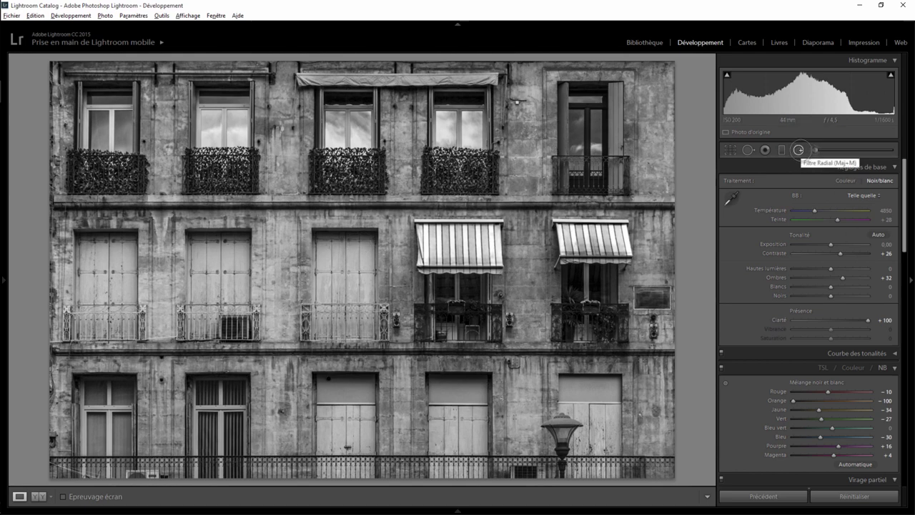
Draw a radial filter oval positioned over the middle balcony door
{"action": "left_click", "coordinate": [799, 151]}
{"action": "left_click_drag", "start_coordinate": [338, 259], "coordinate": [397, 349]}
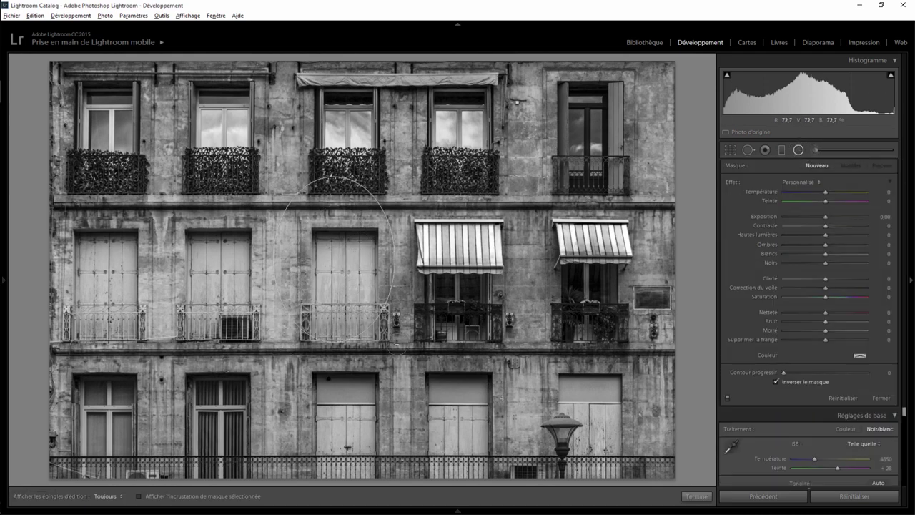
{"action": "left_click_drag", "start_coordinate": [337, 259], "coordinate": [345, 286]}
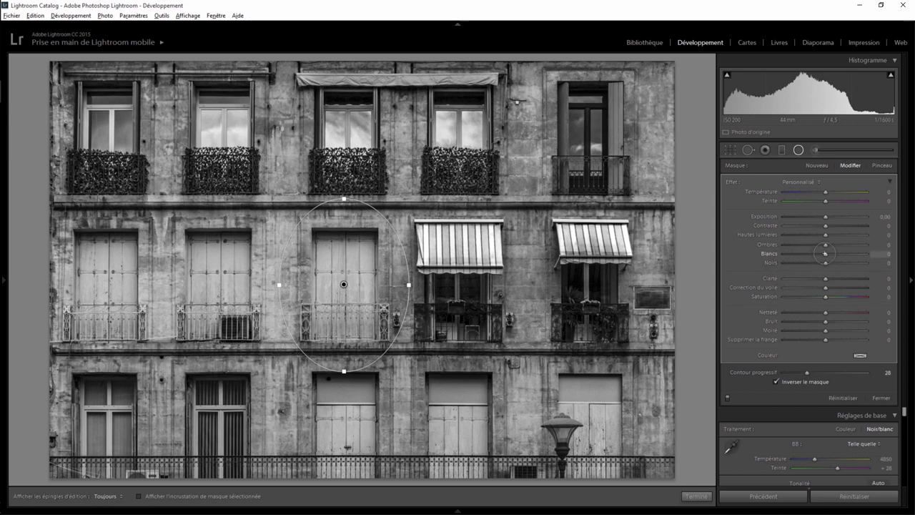
Brighten inside the oval with Contrast +50 and Whites raised to +88
{"action": "left_click_drag", "start_coordinate": [862, 254], "coordinate": [840, 255]}
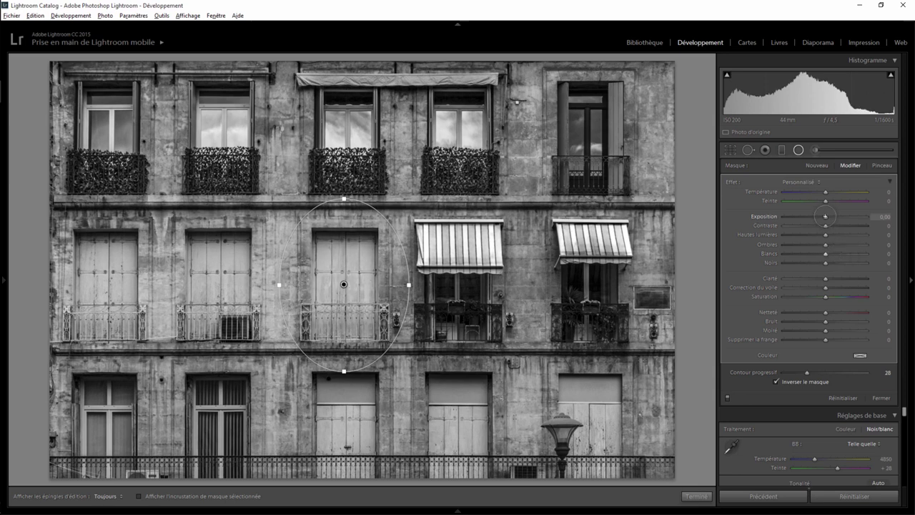
{"action": "left_click_drag", "start_coordinate": [826, 216], "coordinate": [836, 215]}
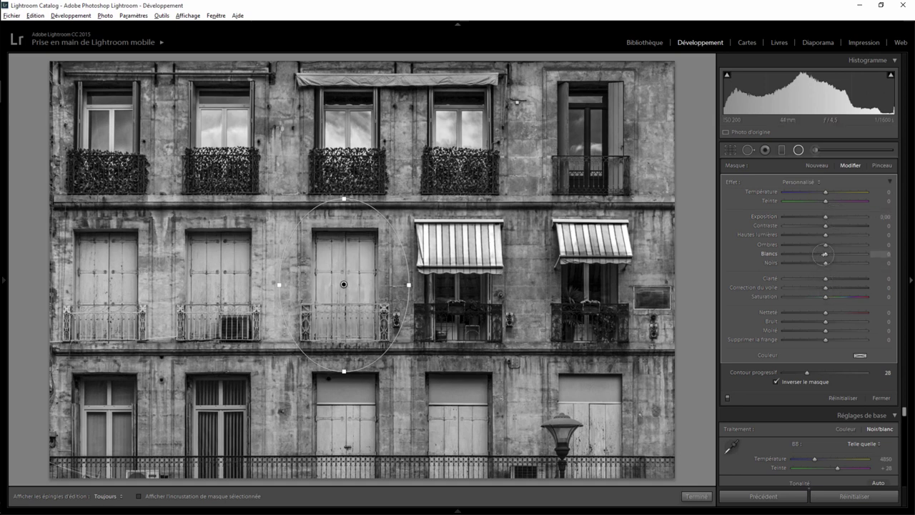
{"action": "left_click_drag", "start_coordinate": [835, 253], "coordinate": [850, 253]}
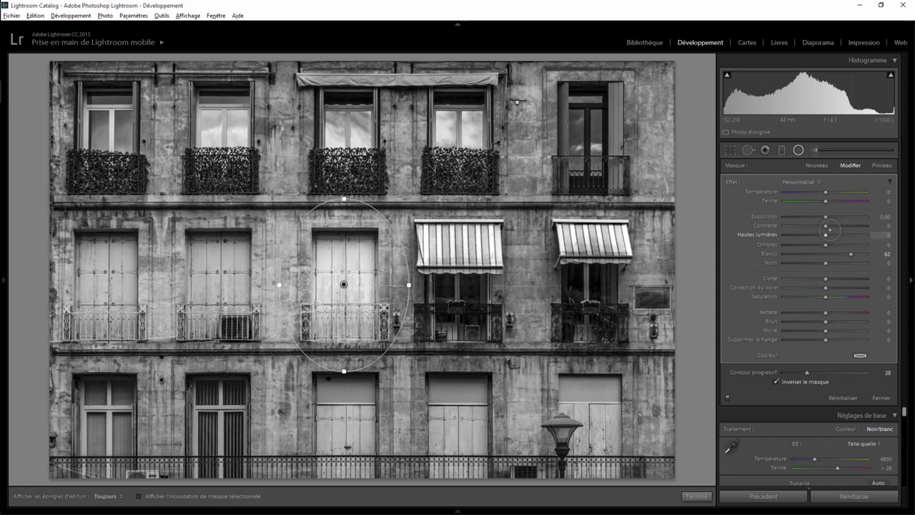
{"action": "left_click_drag", "start_coordinate": [830, 225], "coordinate": [846, 226]}
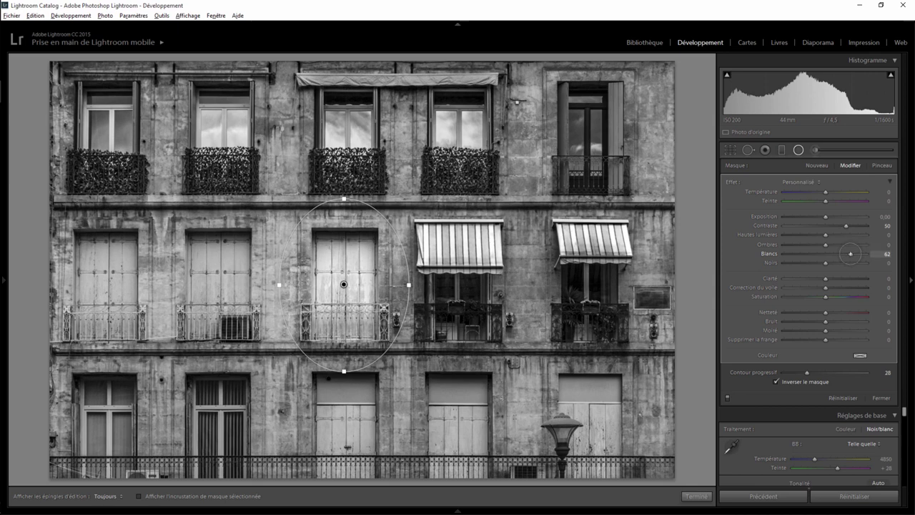
{"action": "left_click_drag", "start_coordinate": [856, 254], "coordinate": [861, 253]}
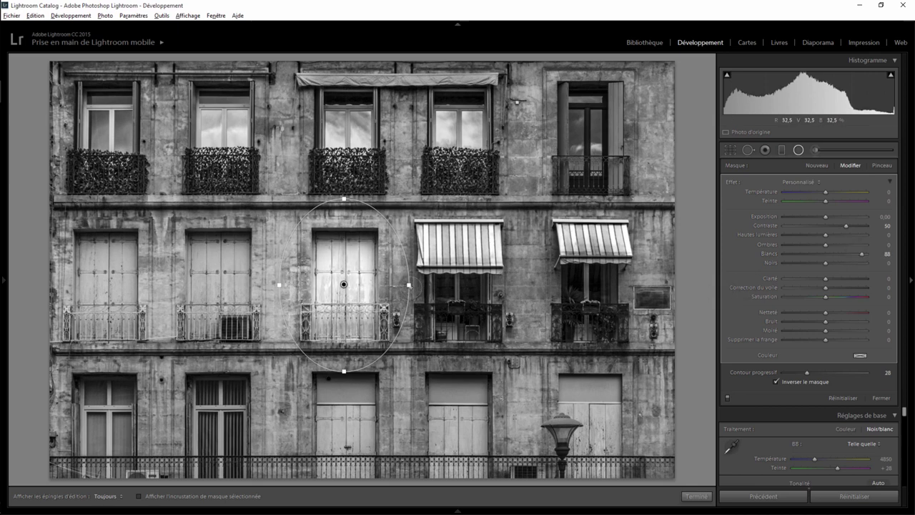
Widen the oval and duplicate it onto the second and leftmost balcony doors
{"action": "left_click_drag", "start_coordinate": [417, 287], "coordinate": [416, 287]}
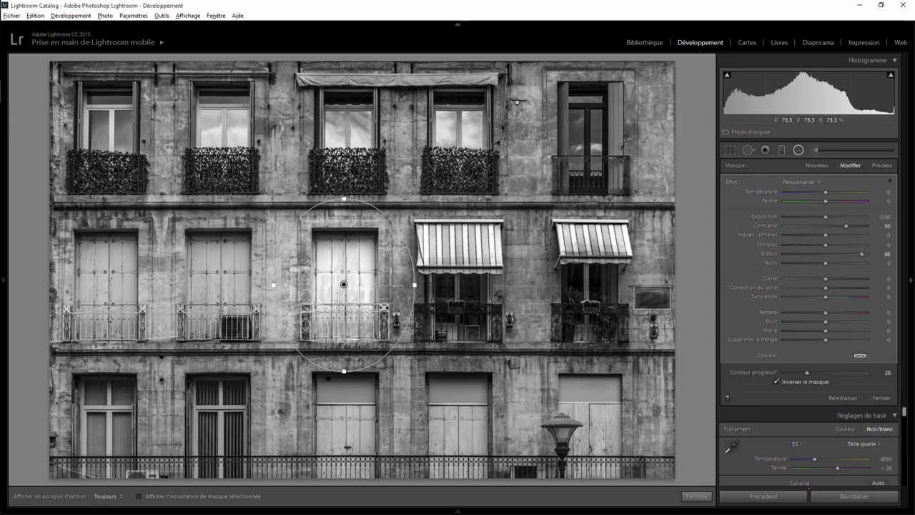
{"action": "right_click", "coordinate": [345, 284]}
{"action": "left_click", "coordinate": [367, 292]}
{"action": "mouse_move", "coordinate": [344, 284]}
{"action": "left_mouse_down"}
{"action": "mouse_move", "coordinate": [213, 283]}
{"action": "mouse_move", "coordinate": [221, 277]}
{"action": "left_mouse_up"}
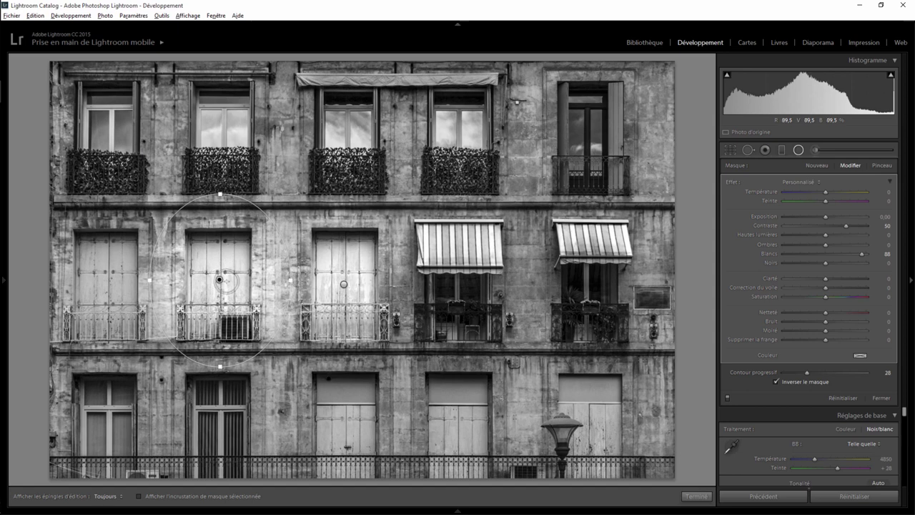
{"action": "right_click", "coordinate": [220, 279]}
{"action": "left_click", "coordinate": [245, 288]}
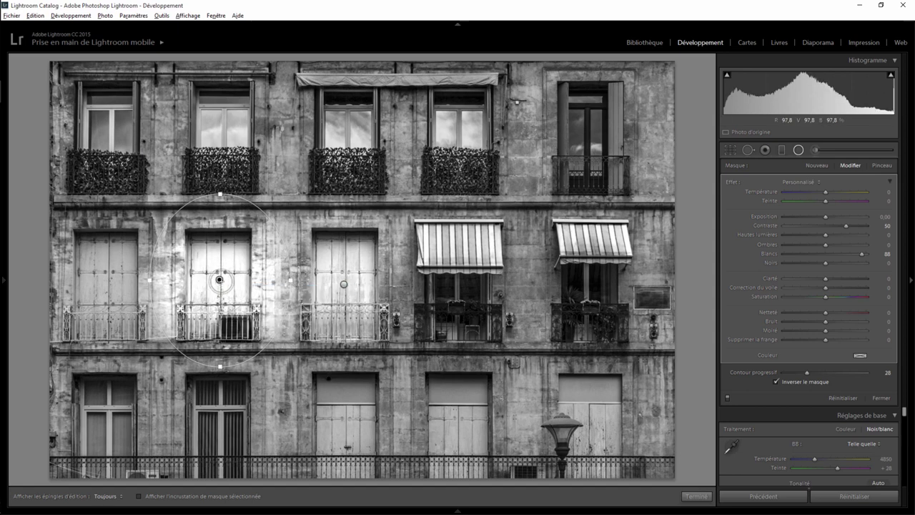
{"action": "left_click_drag", "start_coordinate": [220, 281], "coordinate": [103, 279]}
Duplicate the brightening oval onto two ground-floor shutters
{"action": "right_click", "coordinate": [102, 279]}
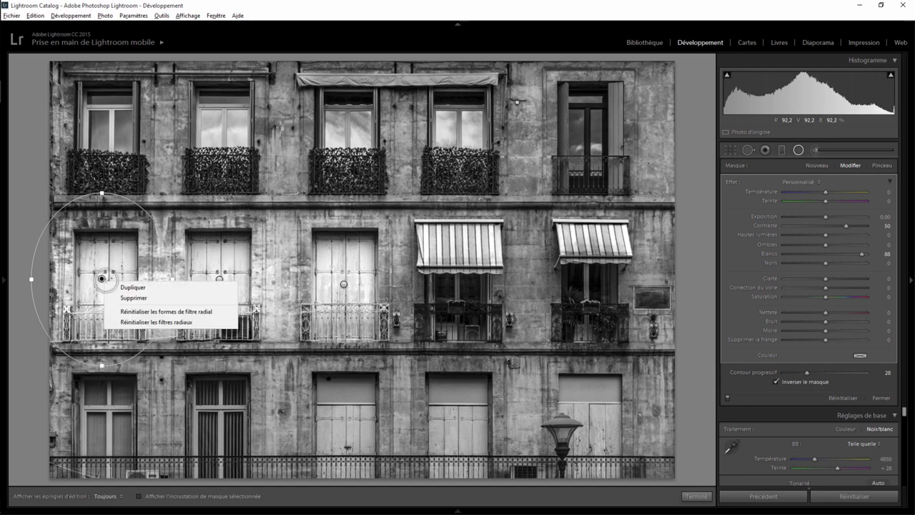
{"action": "left_click", "coordinate": [133, 287]}
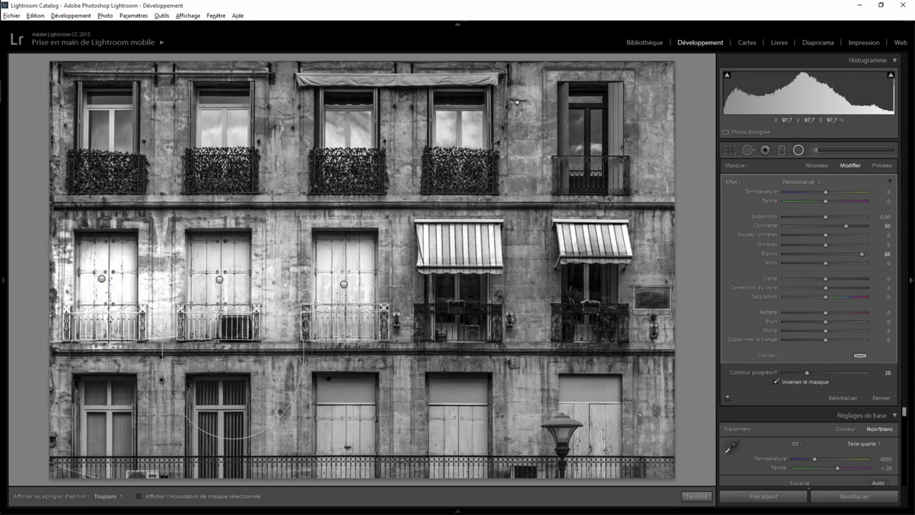
{"action": "left_click_drag", "start_coordinate": [113, 286], "coordinate": [346, 447]}
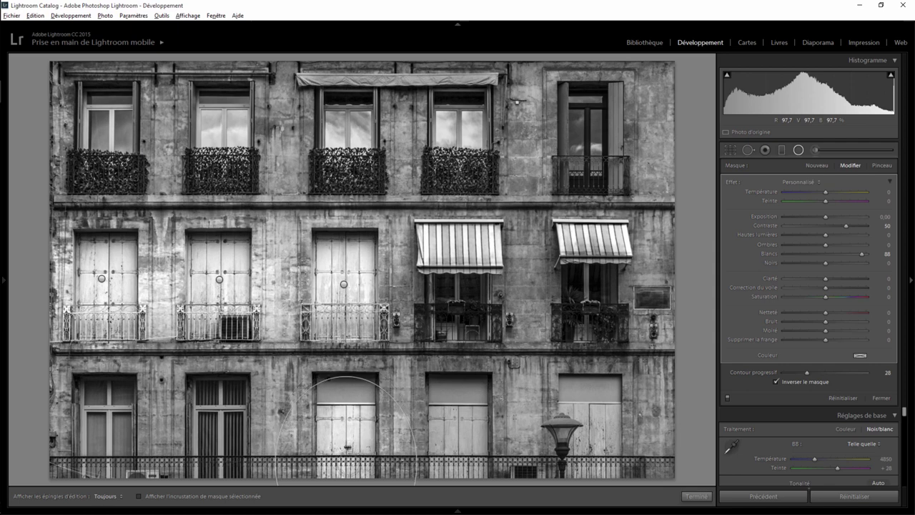
{"action": "left_click_drag", "start_coordinate": [346, 446], "coordinate": [347, 443]}
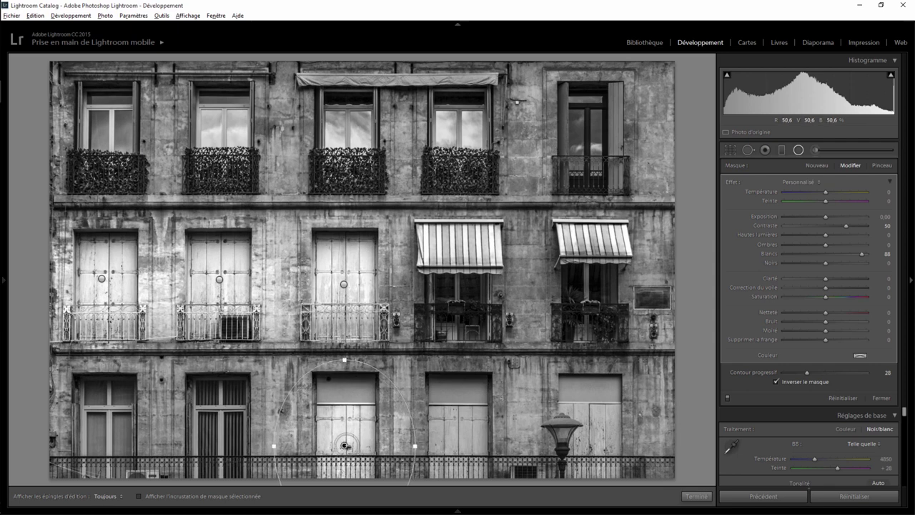
{"action": "right_click", "coordinate": [347, 444]}
{"action": "left_click", "coordinate": [349, 452]}
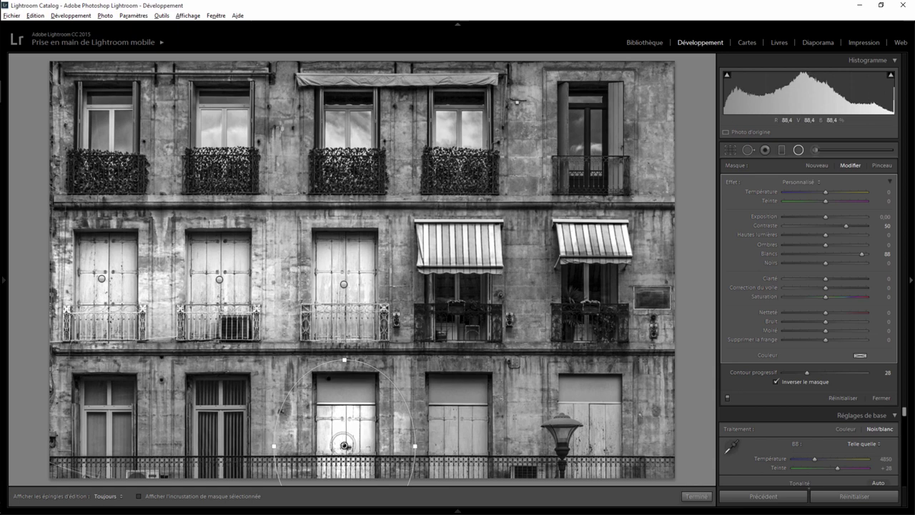
{"action": "left_click_drag", "start_coordinate": [344, 445], "coordinate": [460, 436]}
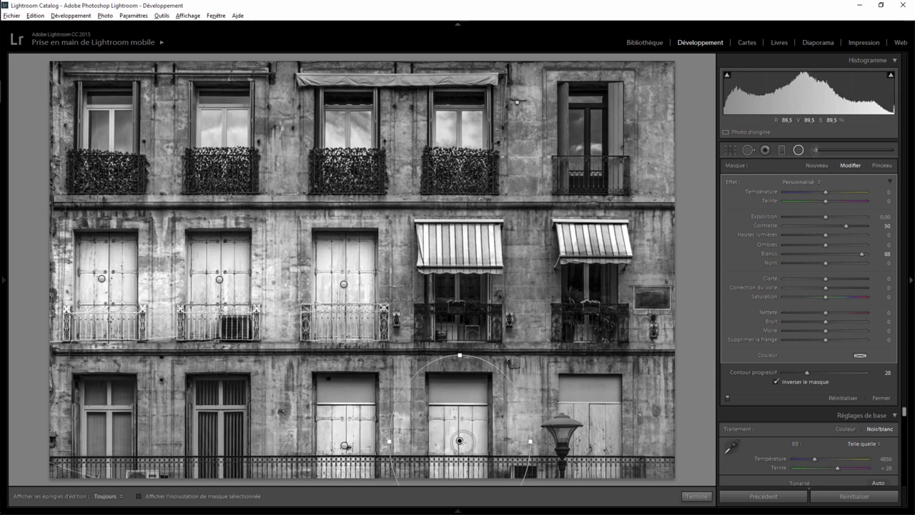
Move a copied filter onto the shutter beside the lamp and commit the radial filters
{"action": "right_click", "coordinate": [474, 436]}
{"action": "key", "text": "Escape"}
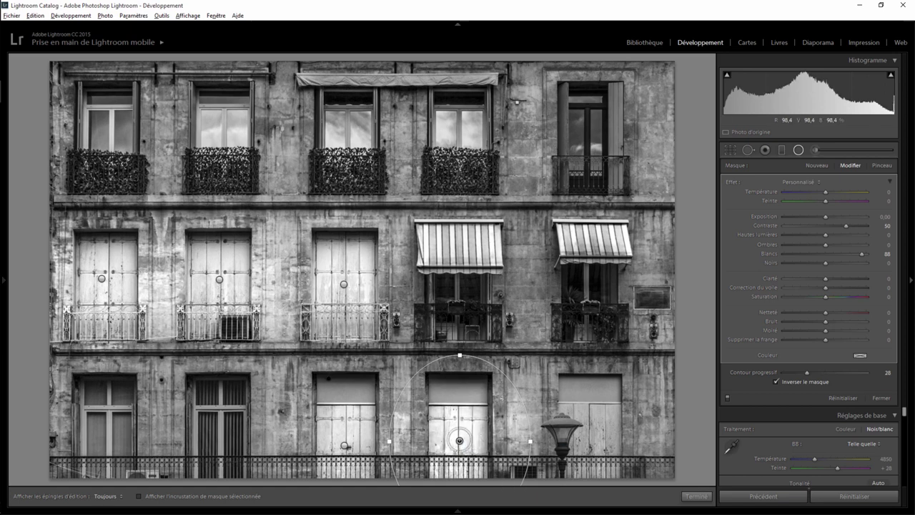
{"action": "mouse_move", "coordinate": [460, 441]}
{"action": "left_mouse_down"}
{"action": "mouse_move", "coordinate": [565, 420]}
{"action": "mouse_move", "coordinate": [592, 432]}
{"action": "left_mouse_up"}
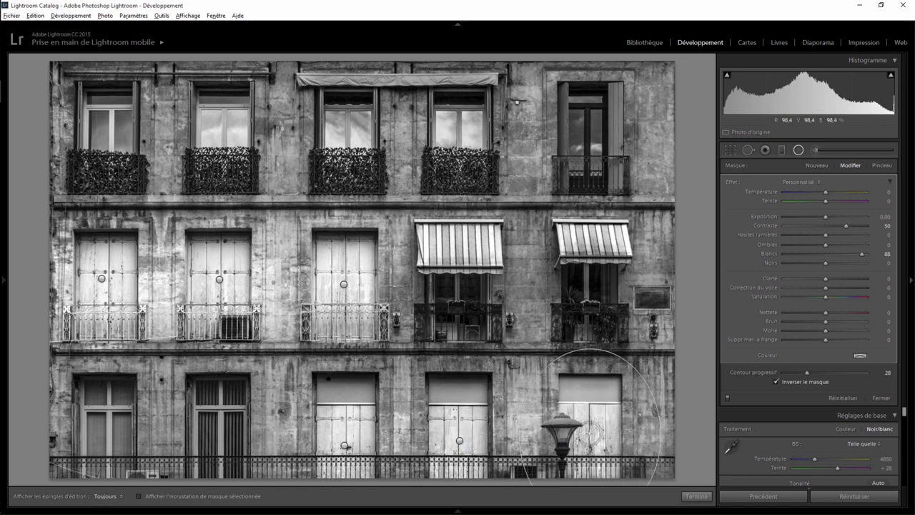
{"action": "left_click", "coordinate": [697, 495]}
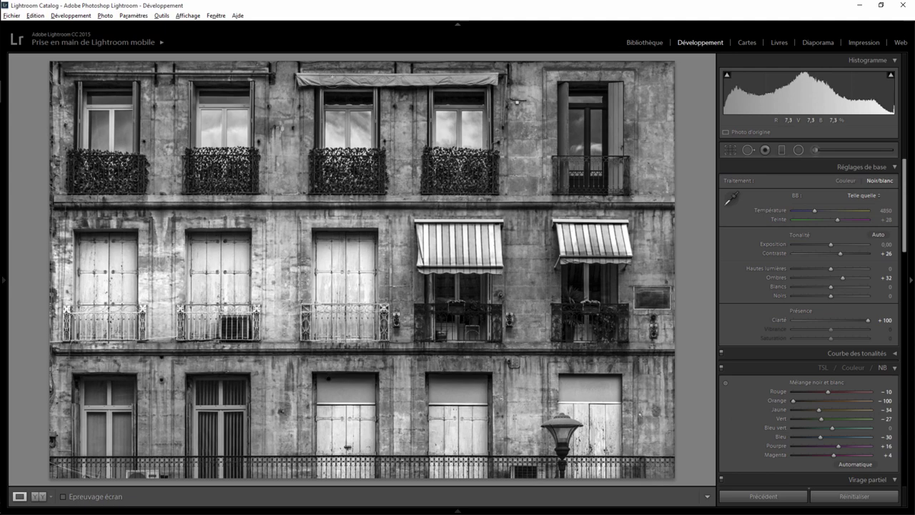
Zoom 1:1 onto the top awning and start a new Exposure 1.27 adjustment brush
{"action": "left_click", "coordinate": [333, 81]}
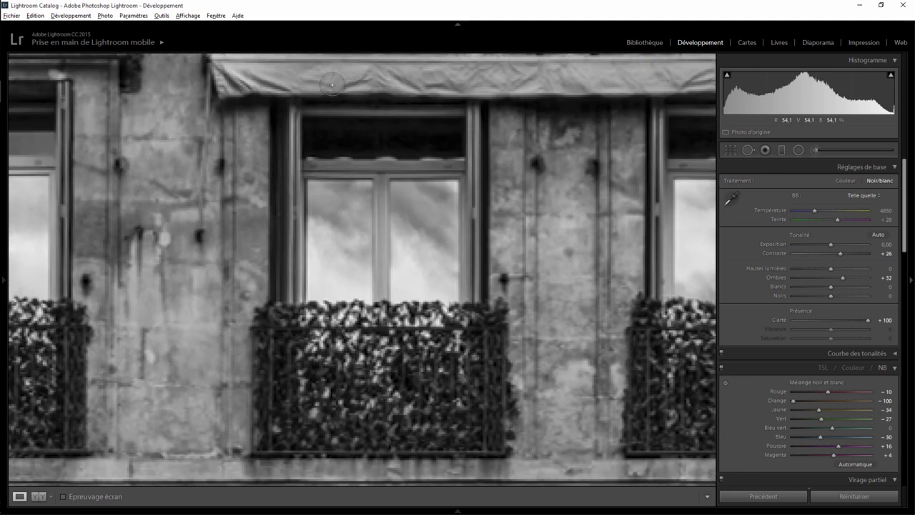
{"action": "left_click", "coordinate": [592, 423]}
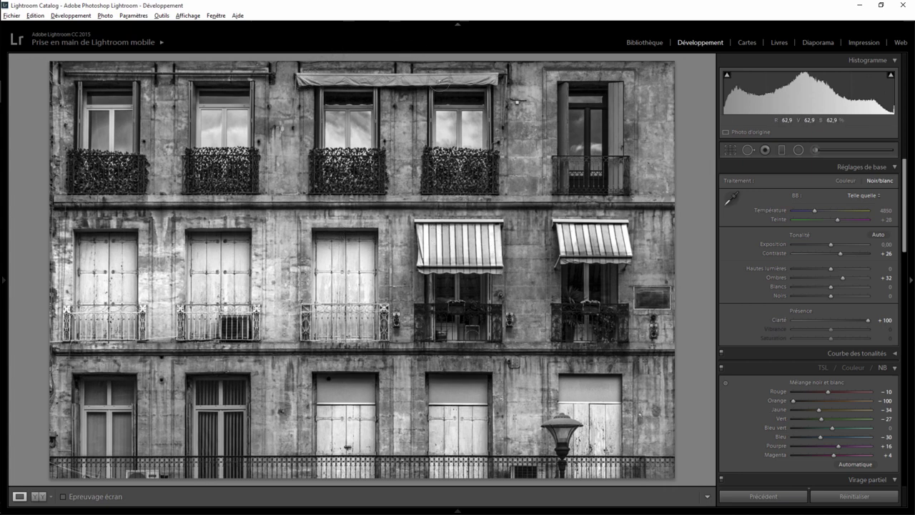
{"action": "left_click_drag", "start_coordinate": [352, 81], "coordinate": [244, 227]}
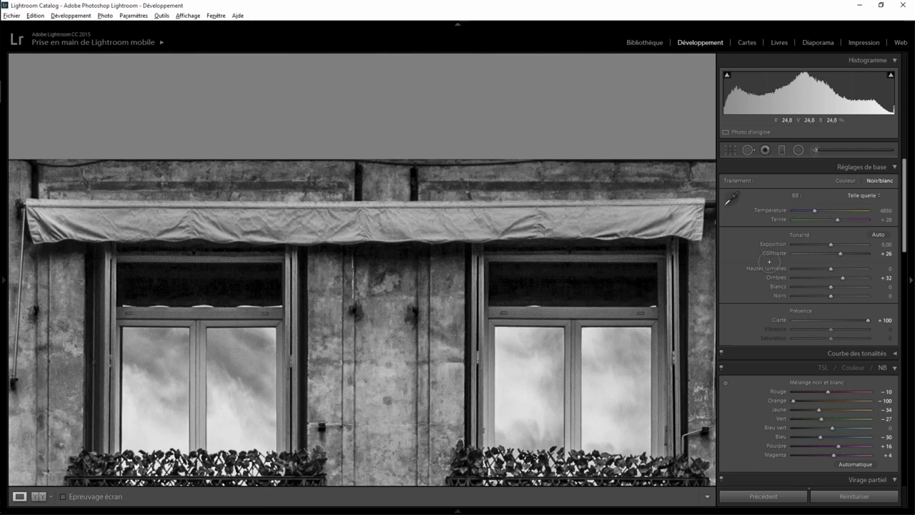
{"action": "left_click", "coordinate": [815, 149]}
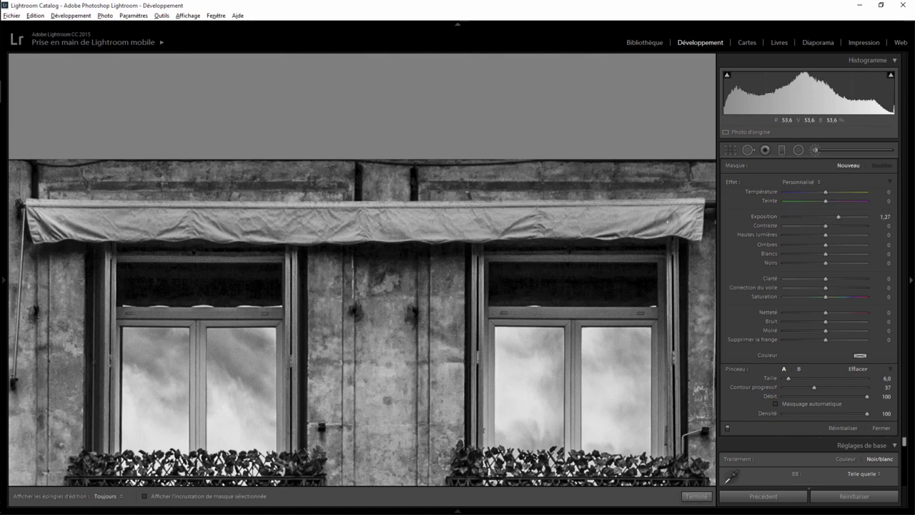
Paint Exposure 1.27 across the whole top awning at brush size 3, commit, and zoom out
{"action": "mouse_move", "coordinate": [652, 218]}
{"action": "left_mouse_down"}
{"action": "mouse_move", "coordinate": [332, 215]}
{"action": "mouse_move", "coordinate": [689, 212]}
{"action": "left_mouse_up"}
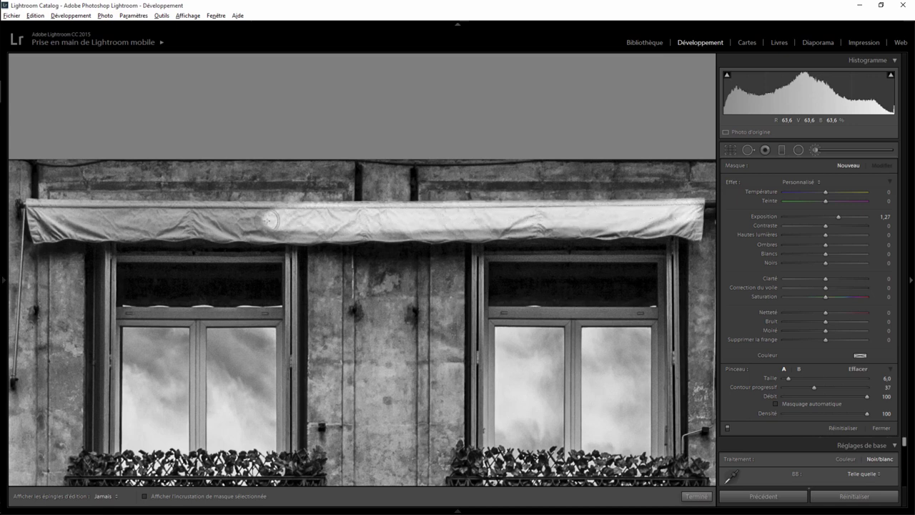
{"action": "key", "text": "h"}
{"action": "key", "text": "h"}
{"action": "mouse_move", "coordinate": [36, 212]}
{"action": "left_mouse_down"}
{"action": "mouse_move", "coordinate": [272, 214]}
{"action": "mouse_move", "coordinate": [100, 226]}
{"action": "mouse_move", "coordinate": [65, 220]}
{"action": "mouse_move", "coordinate": [493, 228]}
{"action": "mouse_move", "coordinate": [433, 232]}
{"action": "mouse_move", "coordinate": [683, 227]}
{"action": "mouse_move", "coordinate": [693, 209]}
{"action": "left_mouse_up"}
{"action": "key", "text": "bracketleft"}
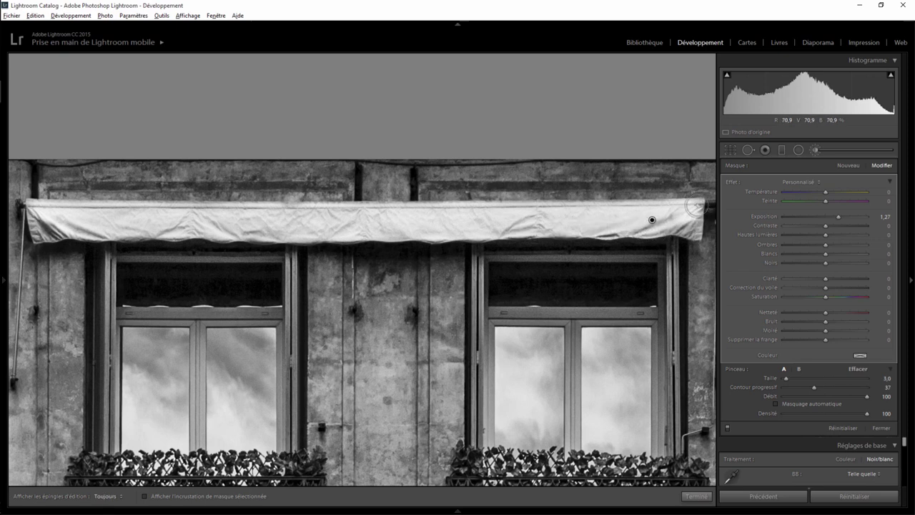
{"action": "key", "text": "h"}
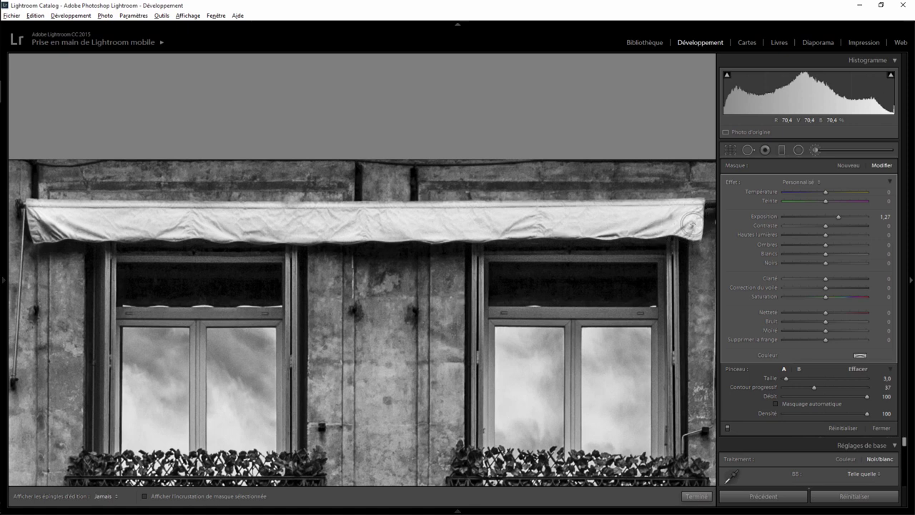
{"action": "key", "text": "h"}
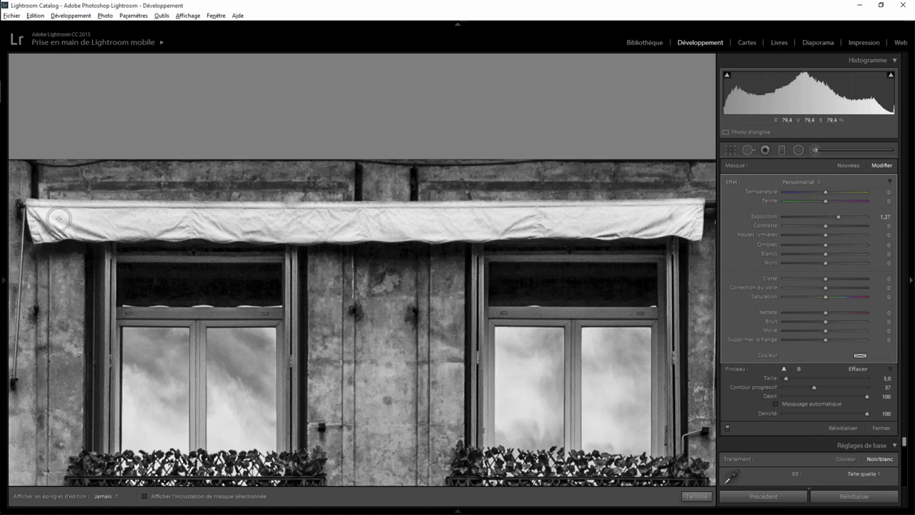
{"action": "key", "text": "h"}
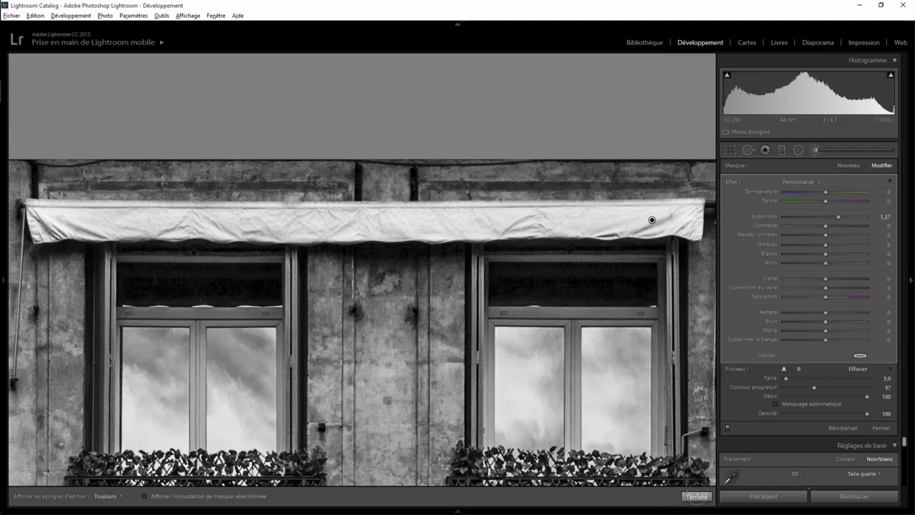
{"action": "left_click", "coordinate": [697, 497]}
{"action": "left_click", "coordinate": [471, 232]}
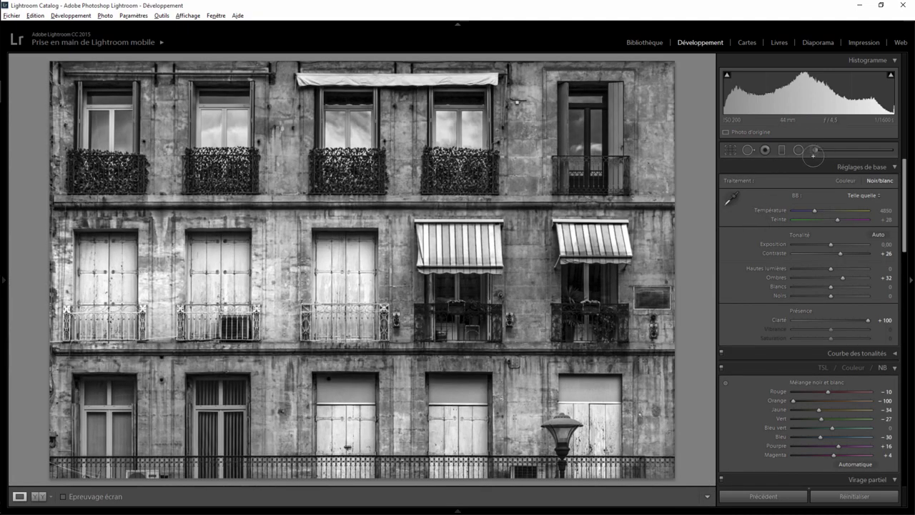
Lower the awning brush's Exposure to 1.09, then zoom 1:1 onto the street lamp
{"action": "left_click", "coordinate": [815, 149]}
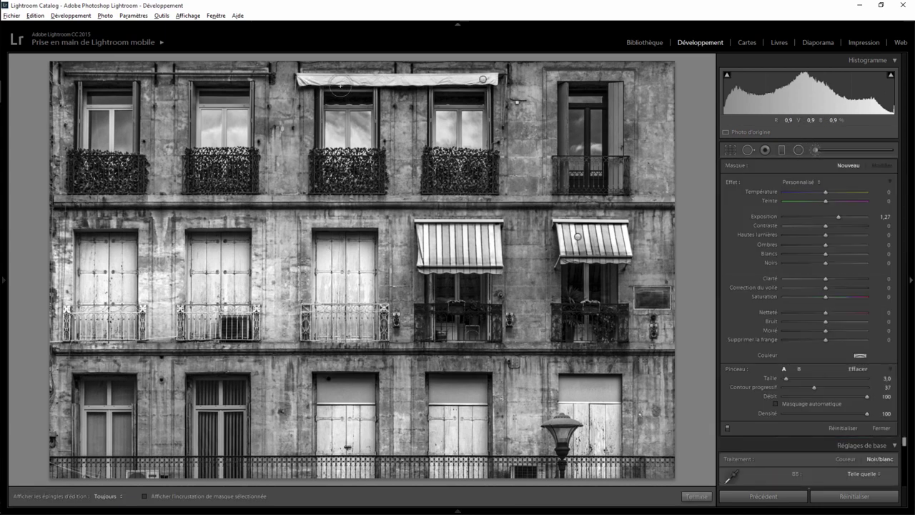
{"action": "left_click", "coordinate": [482, 80]}
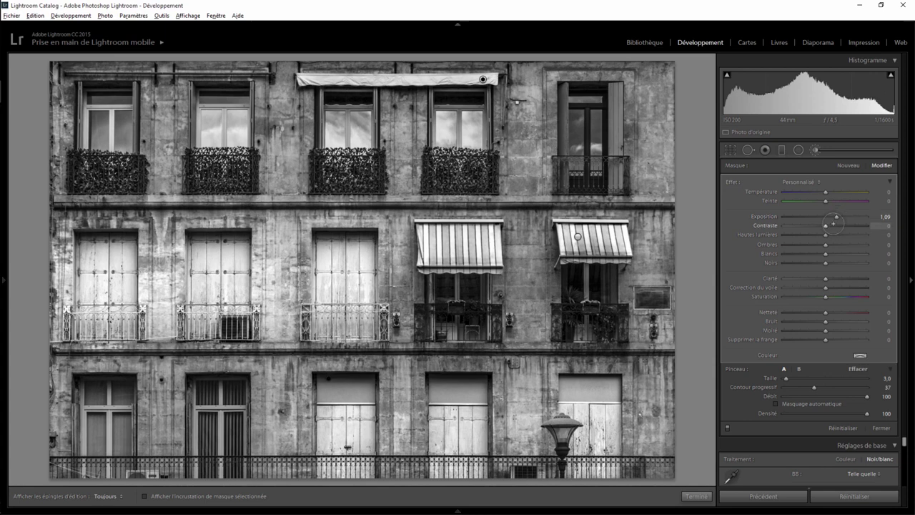
{"action": "left_click", "coordinate": [703, 494]}
{"action": "left_click", "coordinate": [563, 458]}
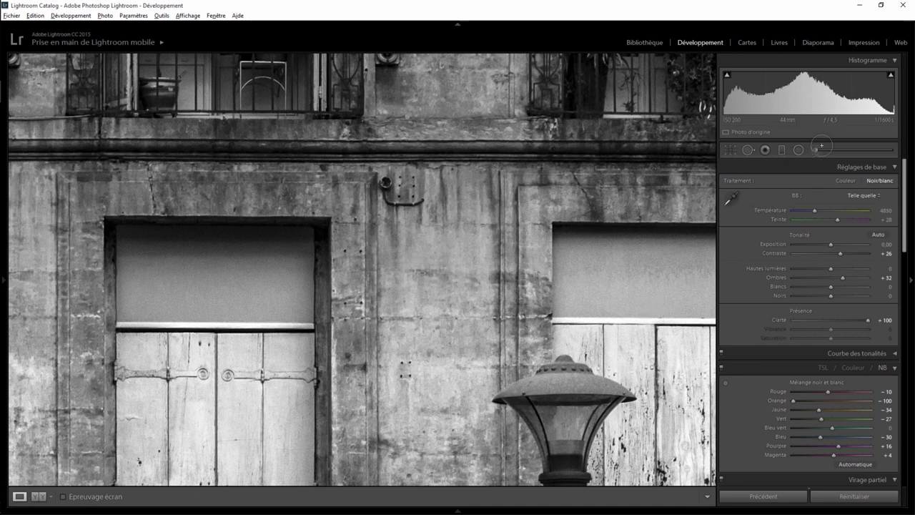
Paint a new Exposure +0.58 brush over the lamp glass, commit, and zoom to fit
{"action": "left_click", "coordinate": [815, 150]}
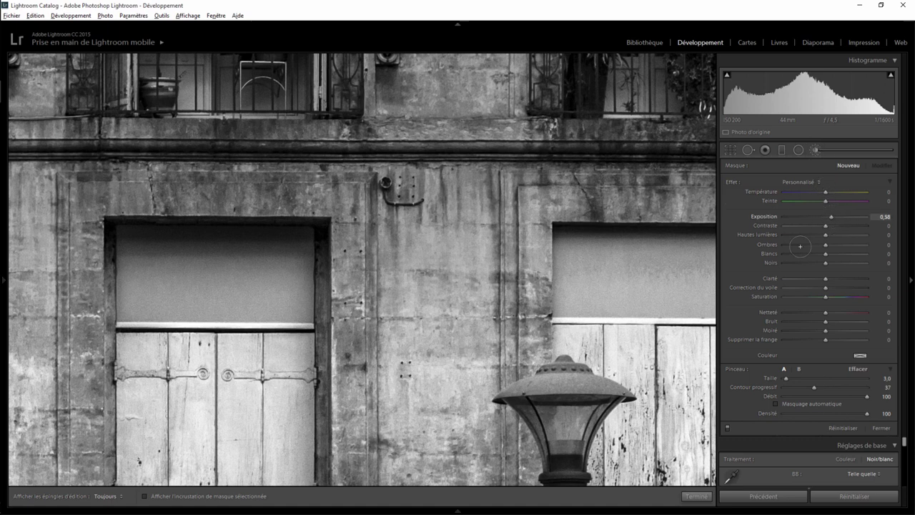
{"action": "key", "text": "h"}
{"action": "mouse_move", "coordinate": [576, 421]}
{"action": "left_mouse_down"}
{"action": "mouse_move", "coordinate": [573, 434]}
{"action": "mouse_move", "coordinate": [549, 434]}
{"action": "mouse_move", "coordinate": [557, 402]}
{"action": "mouse_move", "coordinate": [592, 403]}
{"action": "mouse_move", "coordinate": [561, 428]}
{"action": "mouse_move", "coordinate": [568, 429]}
{"action": "left_mouse_up"}
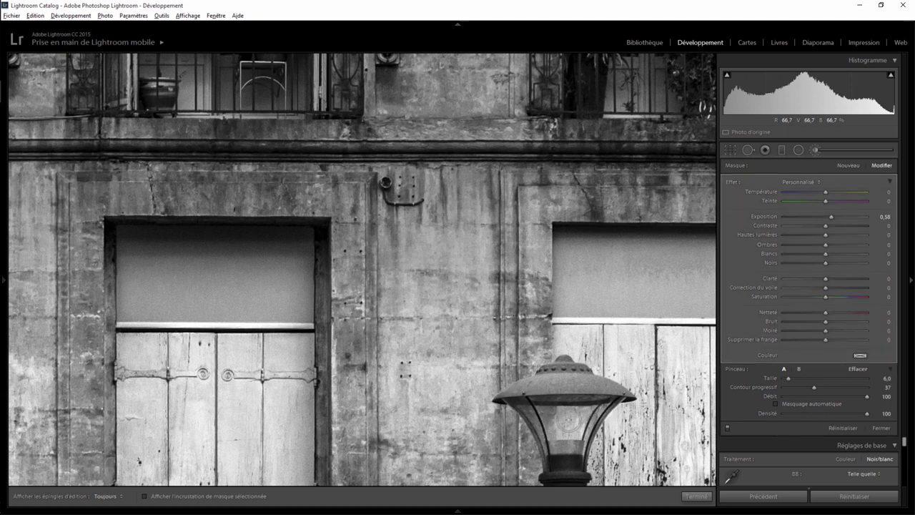
{"action": "left_click", "coordinate": [697, 496]}
{"action": "key", "text": "z"}
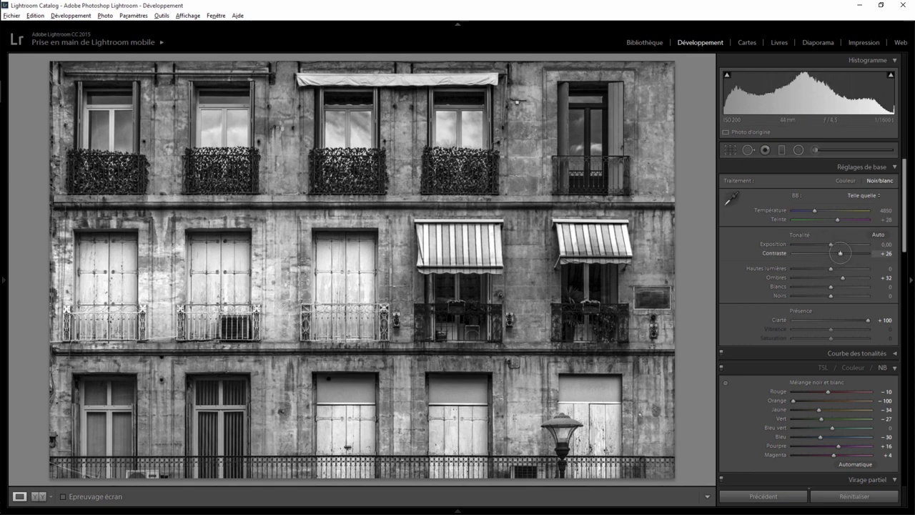
Drag the global Contrast slider from +26 up to +43
{"action": "left_click_drag", "start_coordinate": [847, 253], "coordinate": [849, 253]}
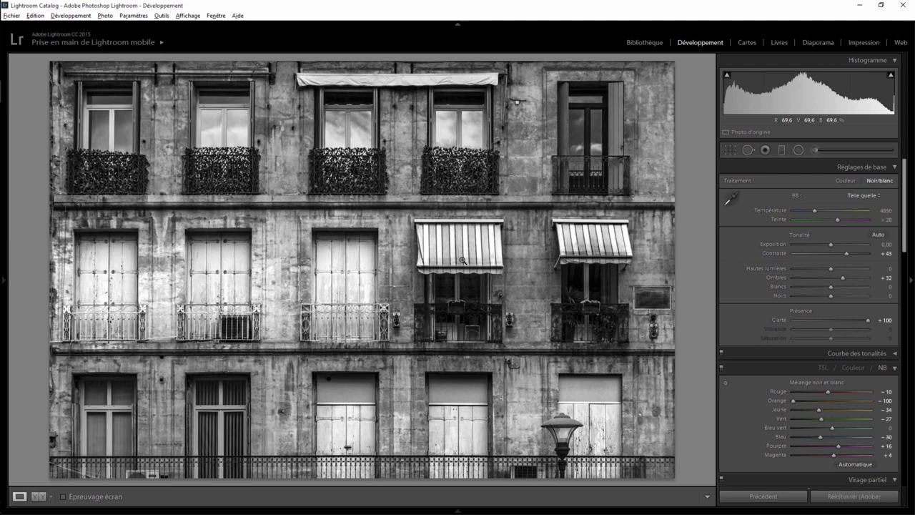
{"action": "key", "text": "backslash"}
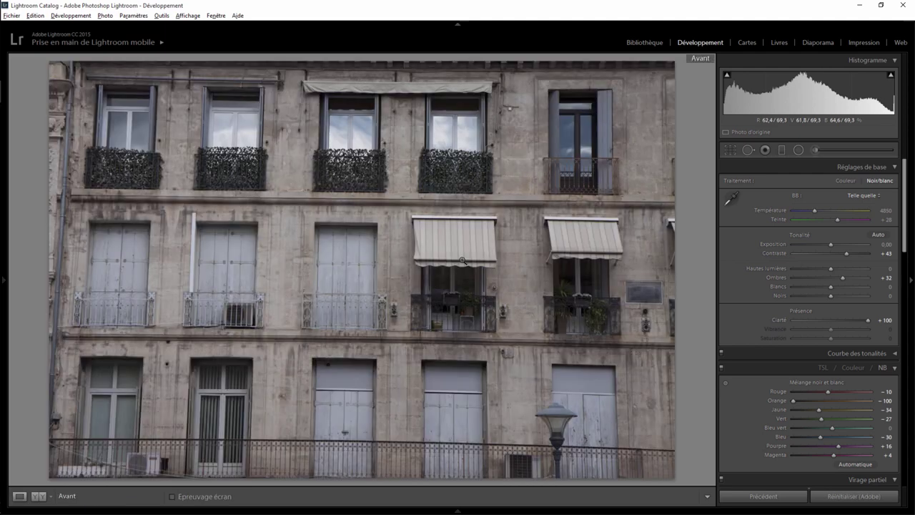
{"action": "key", "text": "backslash"}
{"action": "key", "text": "backslash"}
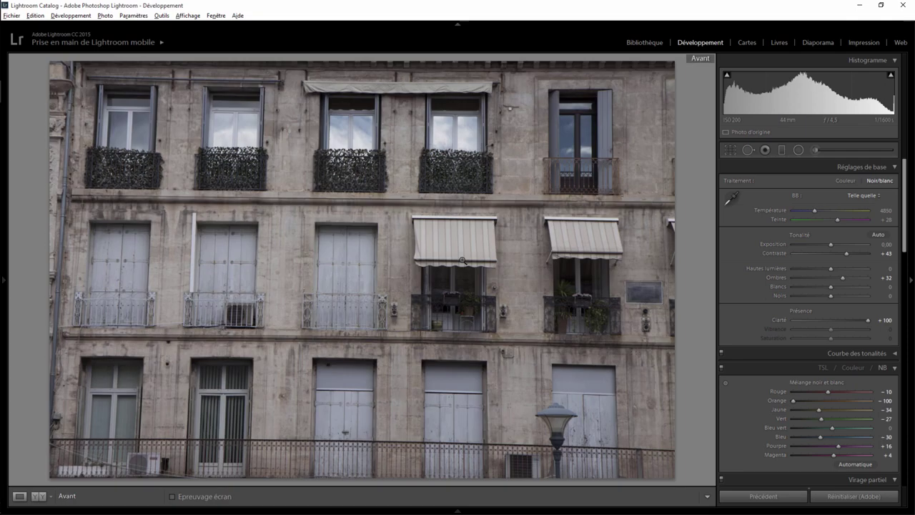
{"action": "key", "text": "backslash"}
{"action": "key", "text": "backslash"}
{"action": "key", "text": "backslash"}
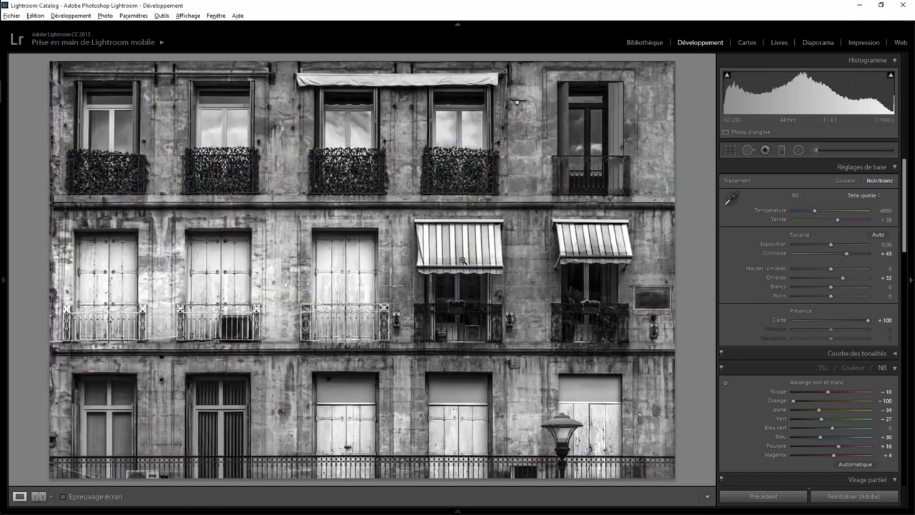
{"action": "key", "text": "backslash"}
{"action": "key", "text": "backslash"}
{"action": "key", "text": "backslash"}
{"action": "key", "text": "backslash"}
{"action": "key", "text": "backslash"}
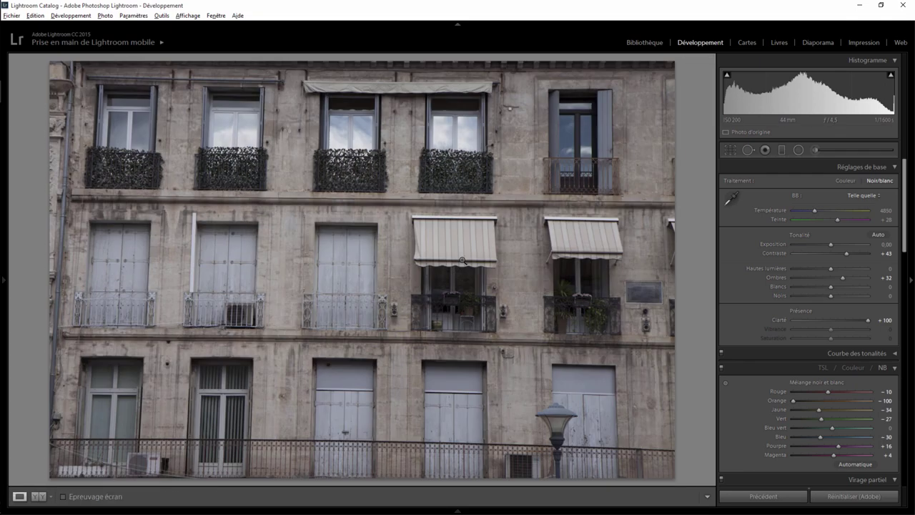
{"action": "key", "text": "backslash"}
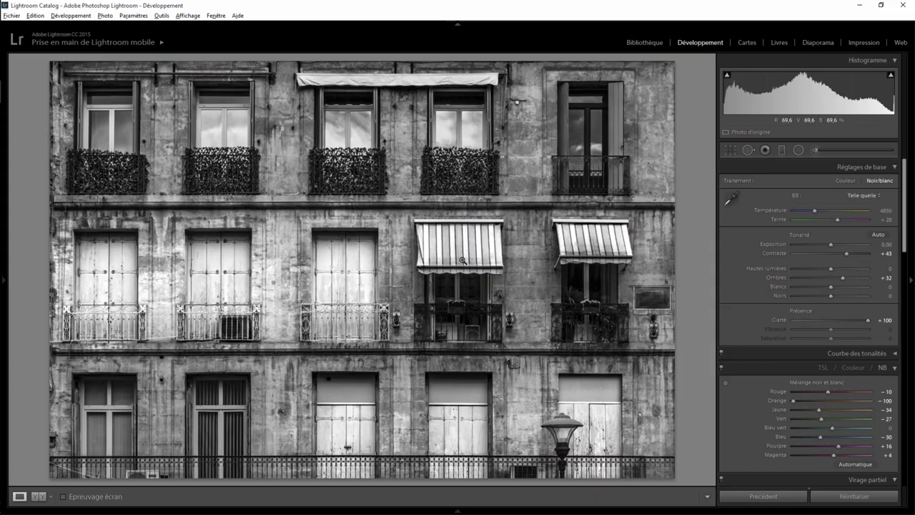